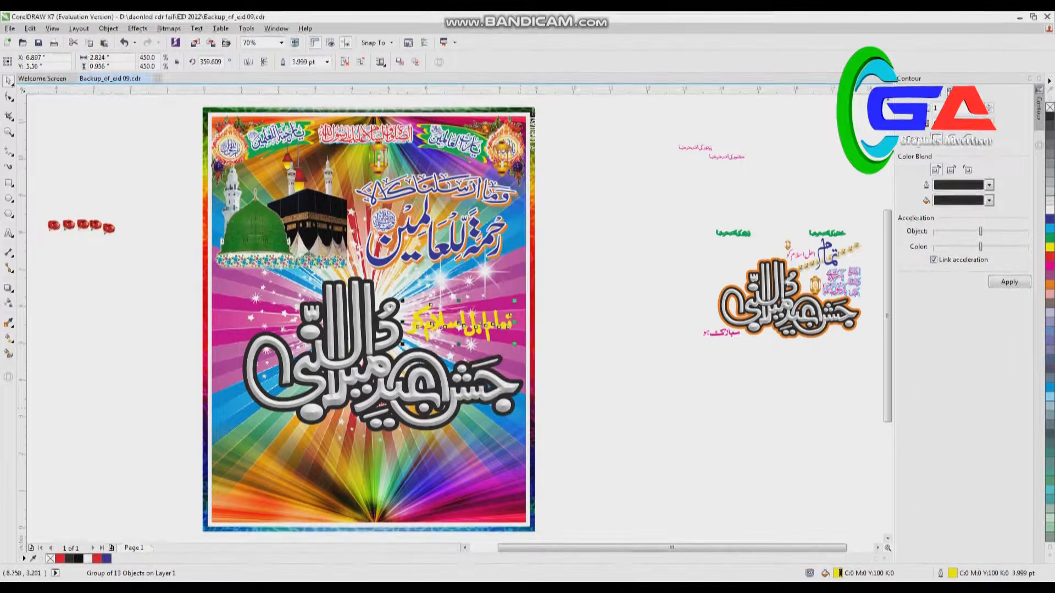
Step: Delete the leftover calligraphy and ornament pieces on the pasteboard to the right of the poster
key("Escape")
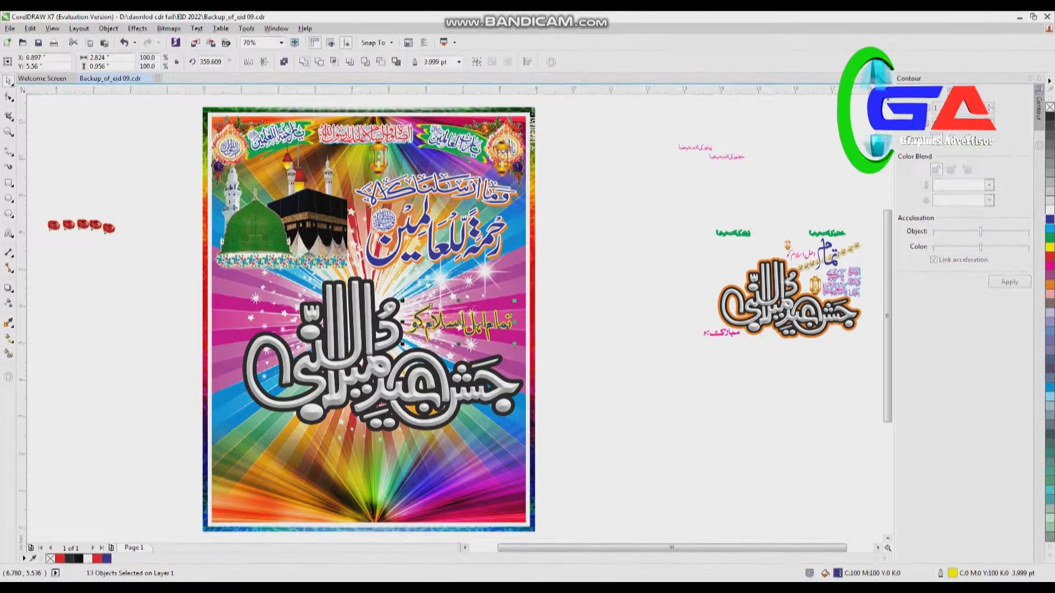
left_click(815, 286)
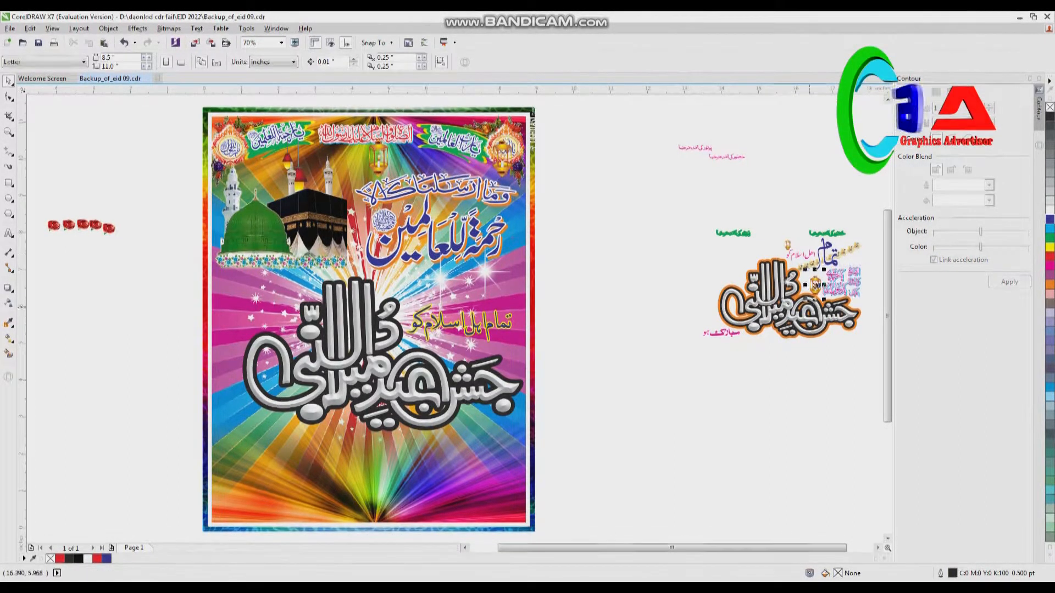
left_click_drag(609, 107, 823, 385)
key("Delete")
Step: Enlarge the main title calligraphy with its yellow text line to span the poster's inner width and centre it there
left_click(357, 377)
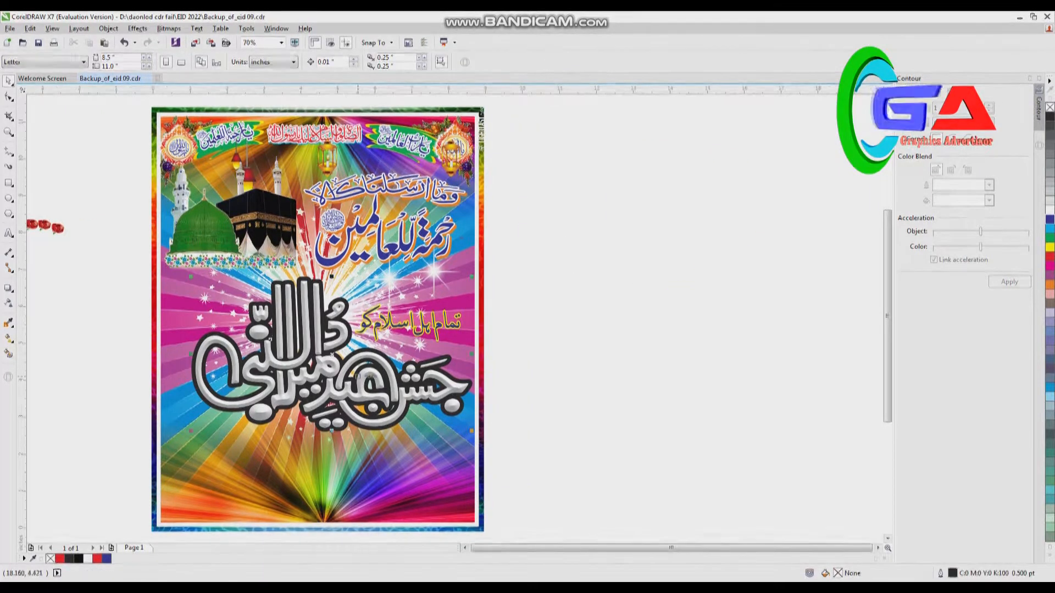
left_click_drag(194, 428, 161, 448)
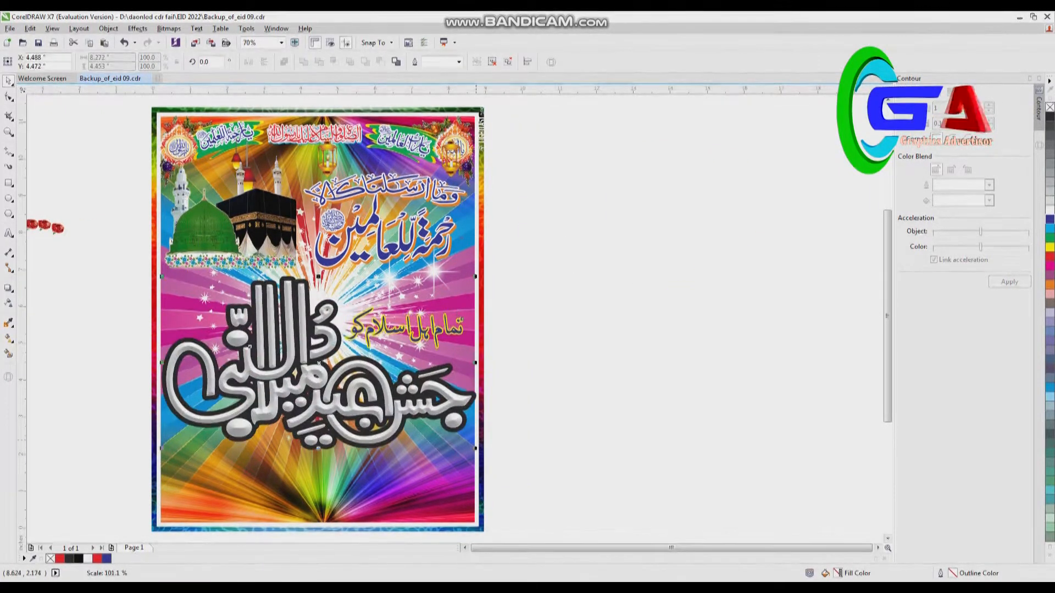
left_click_drag(273, 379, 273, 371)
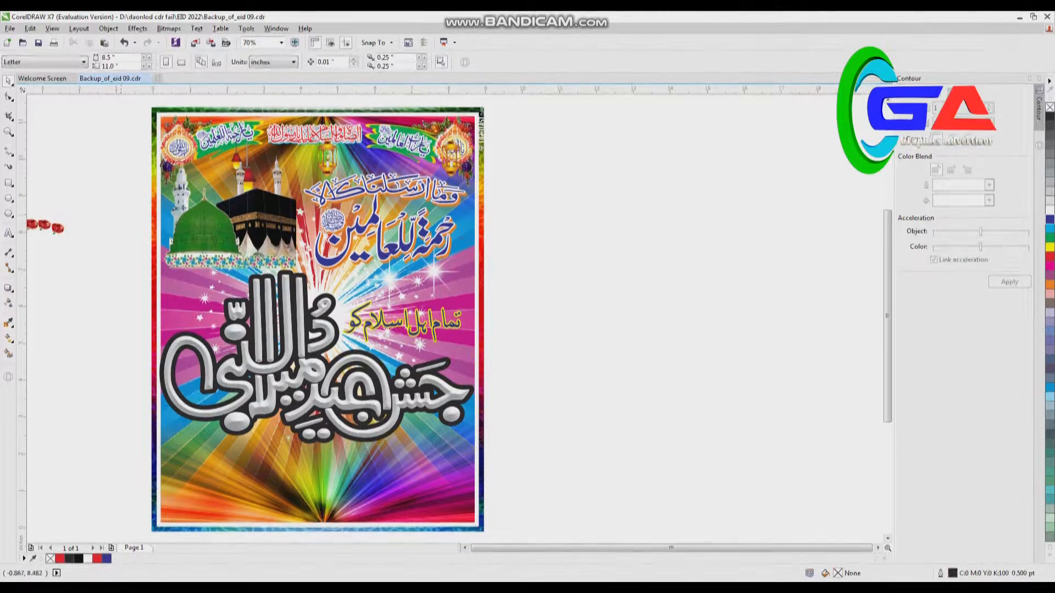
Step: Place red roses from the pasteboard on both sides of the poster above the title, mirroring and slightly shrinking the right-hand one
left_click_drag(86, 250, 451, 297)
right_click(450, 297)
key("ctrl+m")
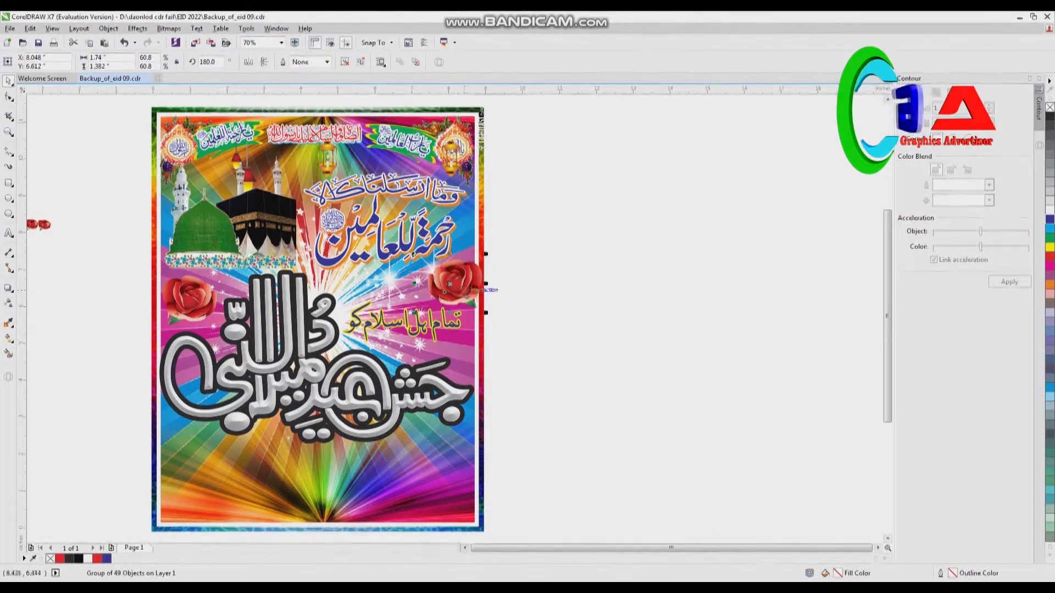
left_click_drag(485, 237, 474, 247)
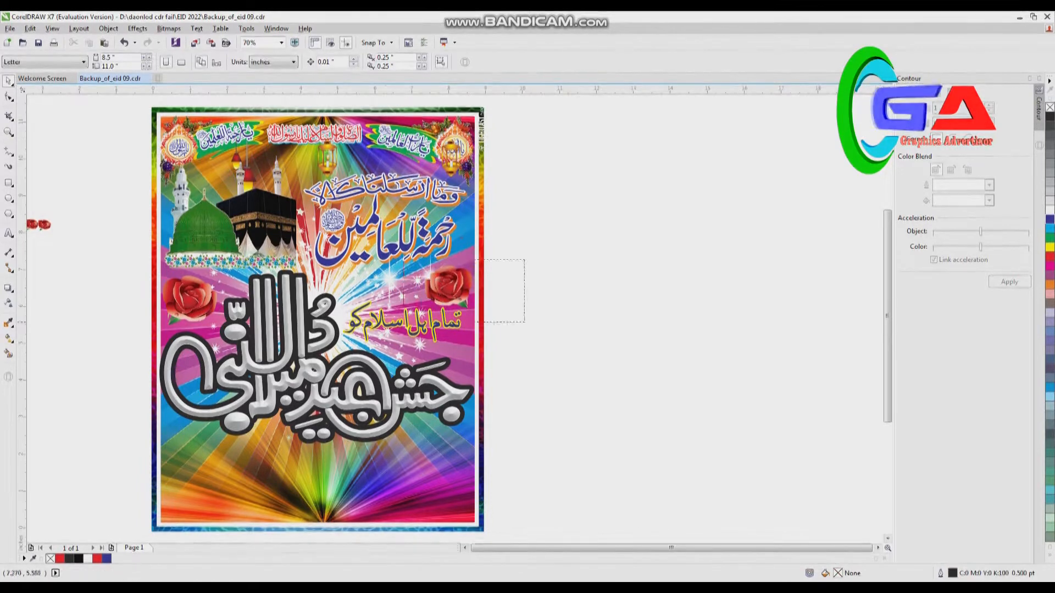
scroll(373, 226, "down", 1)
scroll(387, 222, "up", 1)
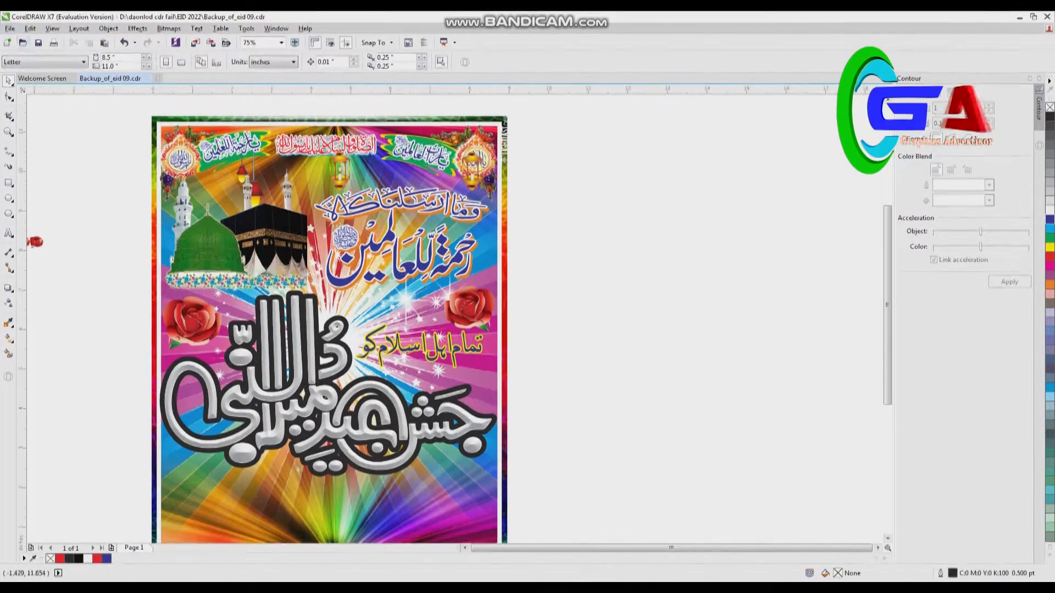
Step: Search the import folder for "eid", import the EID banner design, and move the poster's hanging lanterns above the Kaaba minarets
key("ctrl+i")
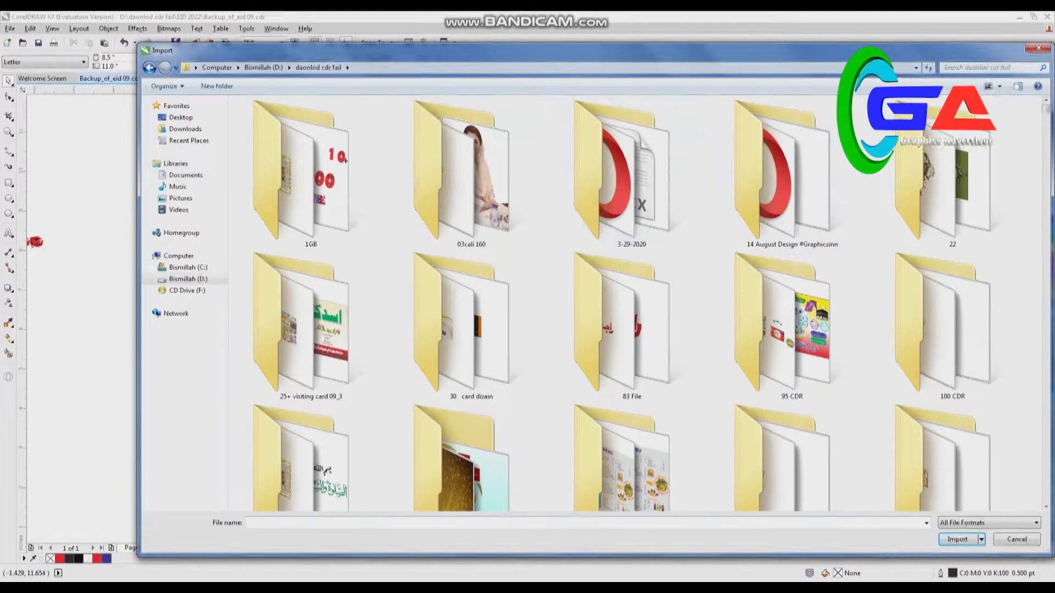
type("eid")
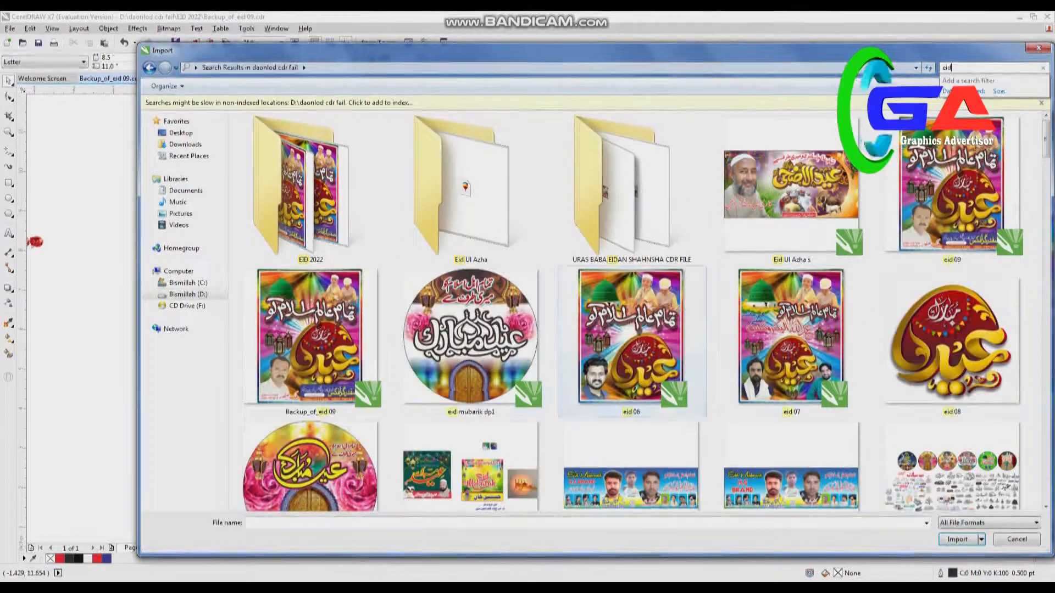
left_click(599, 365)
scroll(577, 370, "down", 1)
scroll(434, 318, "up", 1)
scroll(434, 319, "down", 14)
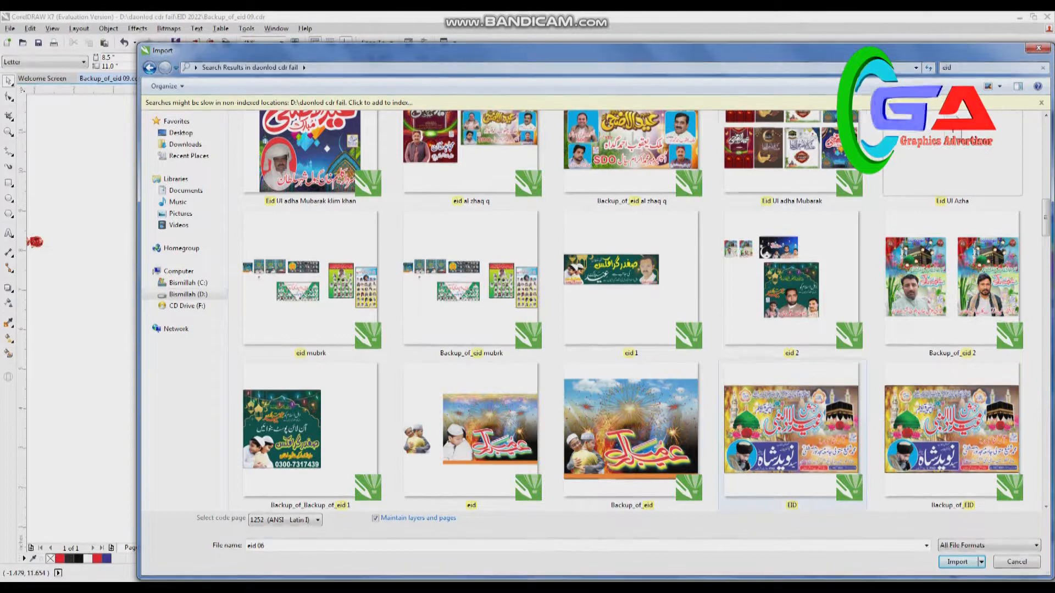
double_click(780, 429)
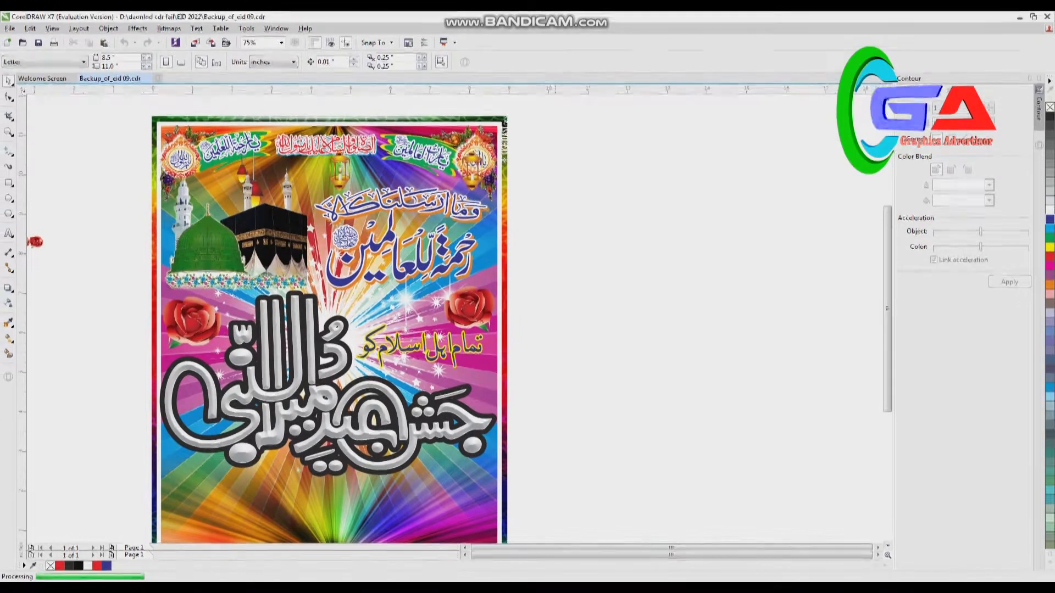
left_click_drag(473, 180, 313, 175)
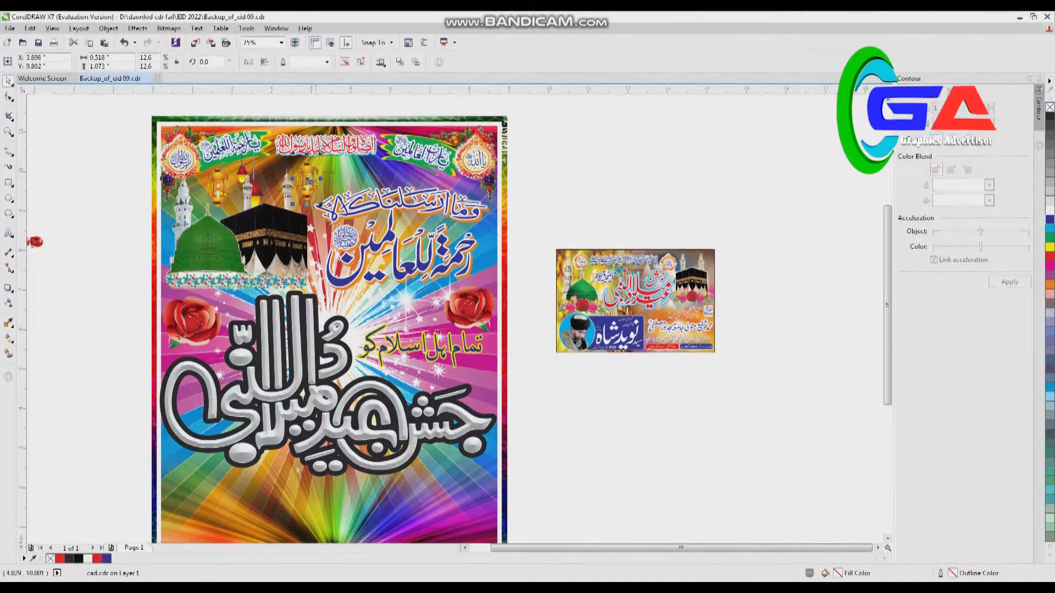
Step: Enlarge the imported banner to about 17.5 inches wide and position it directly to the right of the poster
left_click(648, 179)
key("F4")
left_click_drag(190, 201, 30, 250)
left_click_drag(868, 209, 308, 397)
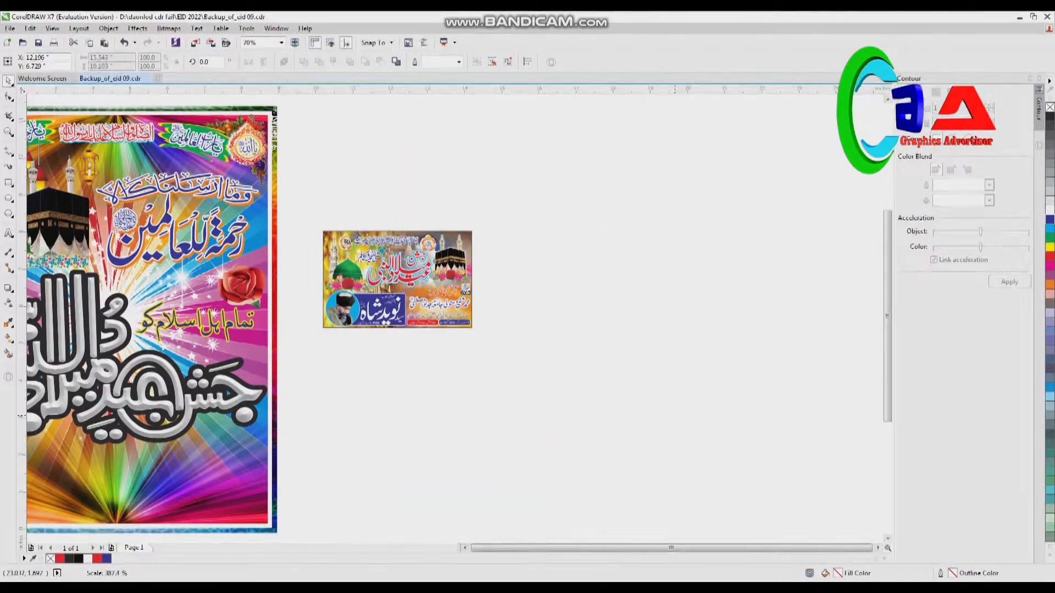
left_click_drag(683, 466, 686, 468)
left_click_drag(405, 260, 661, 332)
key("F4")
left_click_drag(453, 206, 413, 180)
left_click_drag(638, 327, 623, 317)
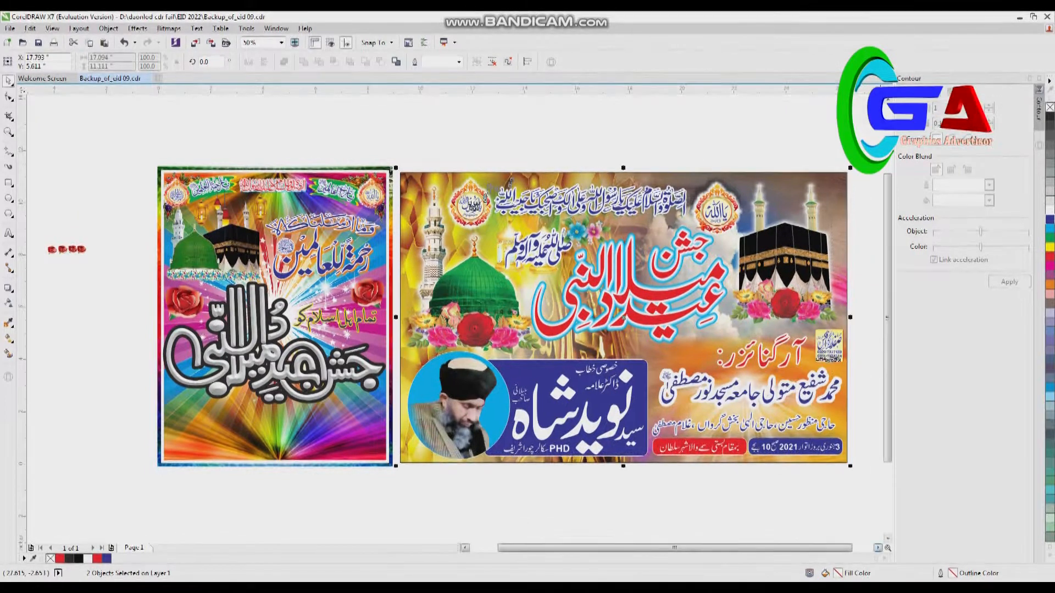
left_click(878, 548)
left_click_drag(764, 168, 777, 160)
Step: Ungroup the imported banner and delete its organizer text, portrait and speaker name block
left_click(449, 172)
left_click(404, 190)
key("ctrl+u")
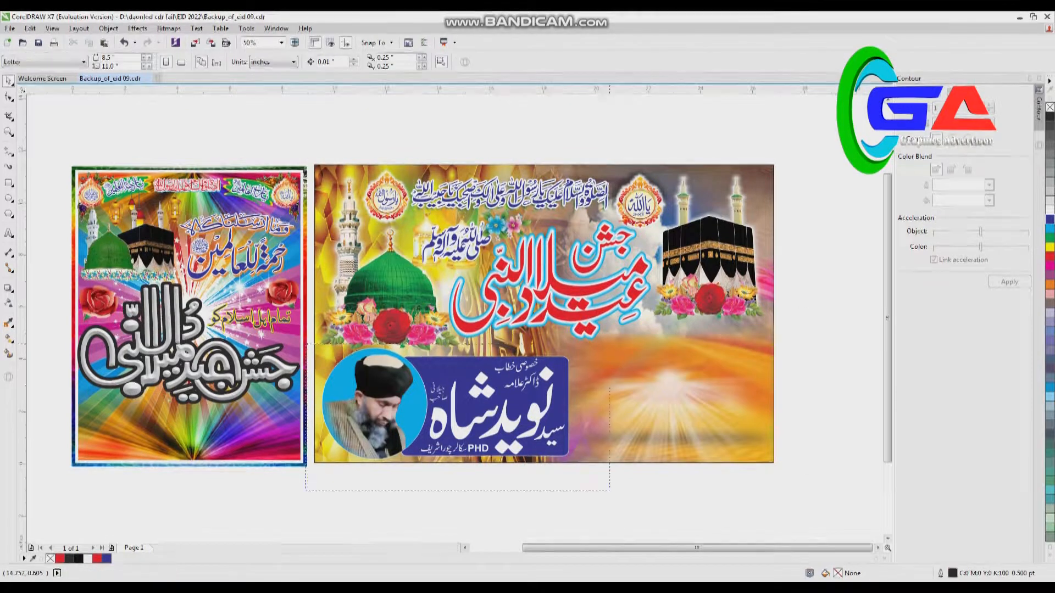
left_click(346, 429)
key("Delete")
Step: Open the banner's PowerClip contents and delete the yellow honeycomb and golden calligraphy background bitmaps
left_click(548, 434)
left_click(522, 478)
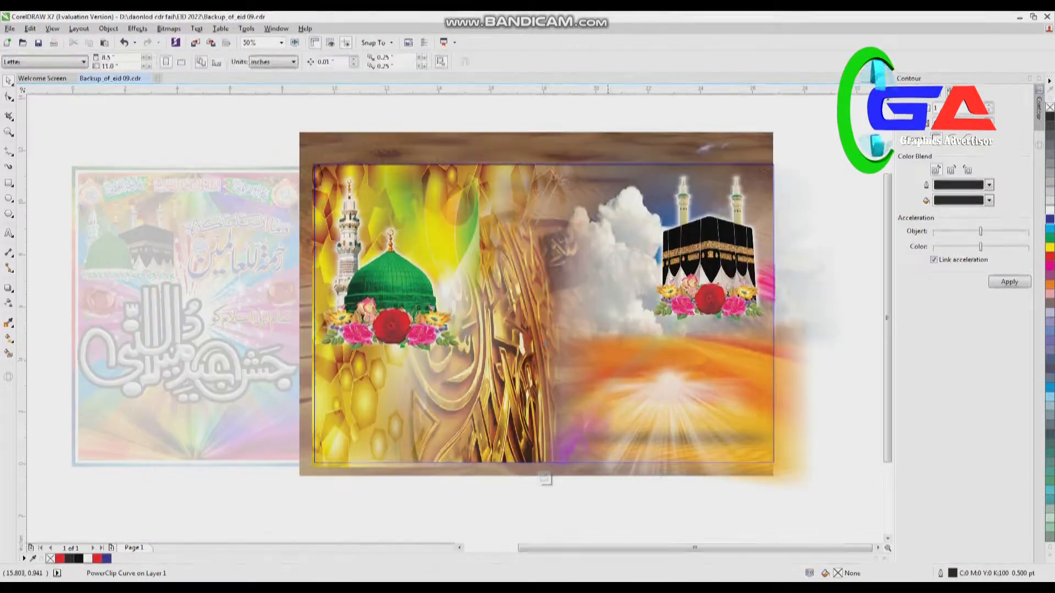
left_click_drag(499, 374, 525, 416)
key("Delete")
left_click(534, 413)
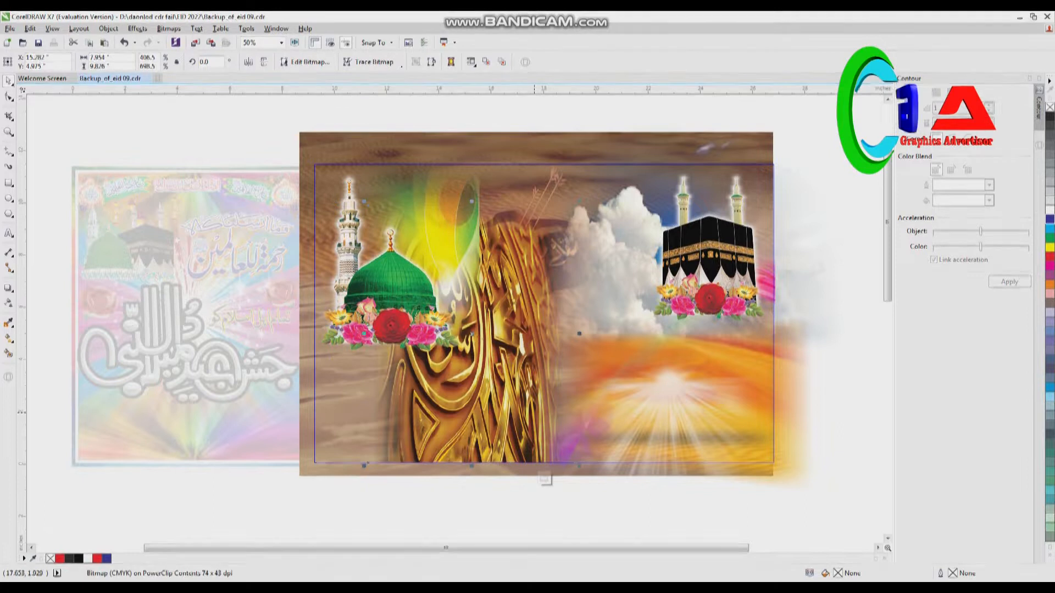
key("Delete")
Step: Duplicate the desert sand bitmap toward the left half of the banner and mirror the copy horizontally
left_click(656, 416)
left_click_drag(593, 198, 412, 197)
right_click(412, 197)
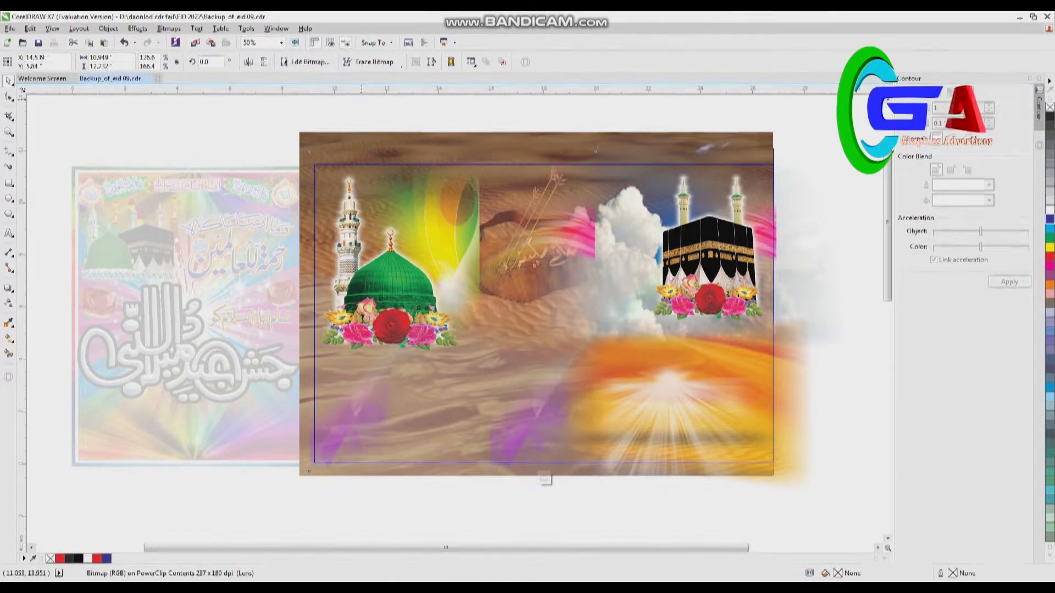
left_click(248, 61)
Step: Duplicate the clouds bitmap over the left half of the banner and mirror the copy horizontally
left_click(687, 430)
left_click_drag(698, 437, 410, 437)
right_click(410, 438)
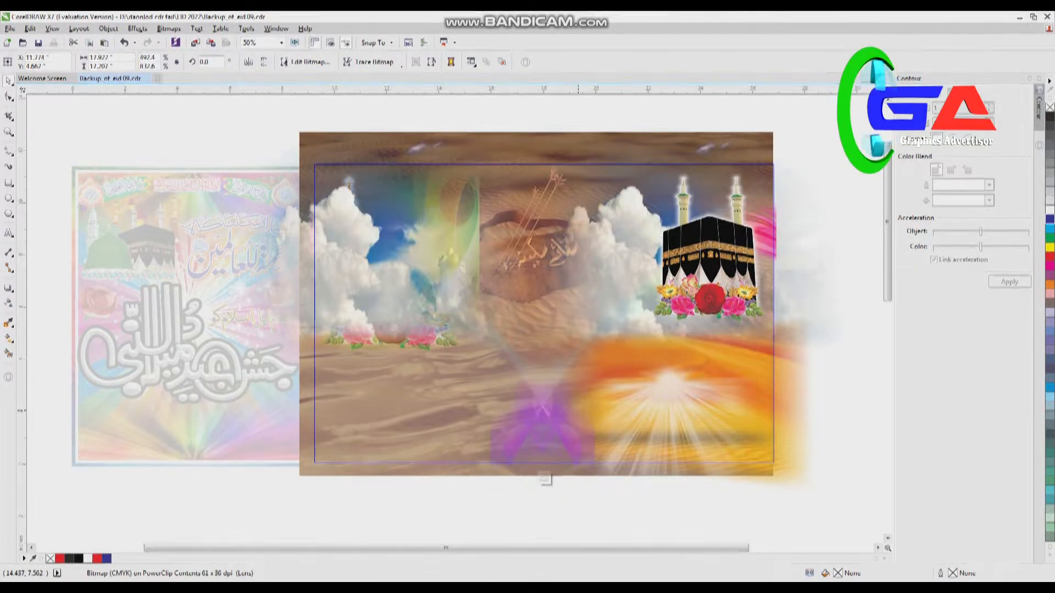
left_click_drag(497, 411, 845, 349)
left_click_drag(808, 178, 470, 213)
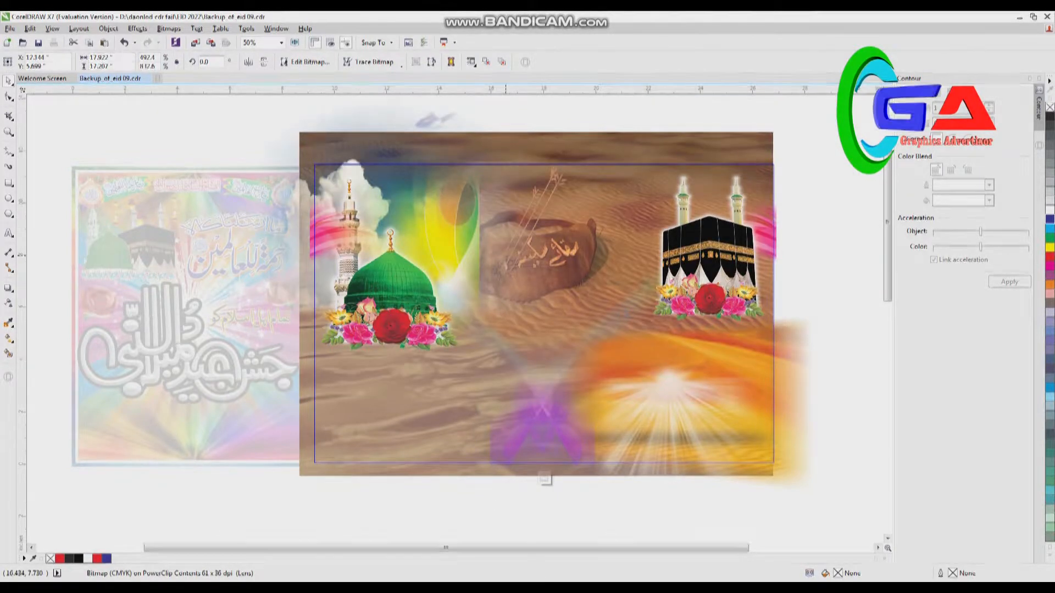
key("ctrl+z")
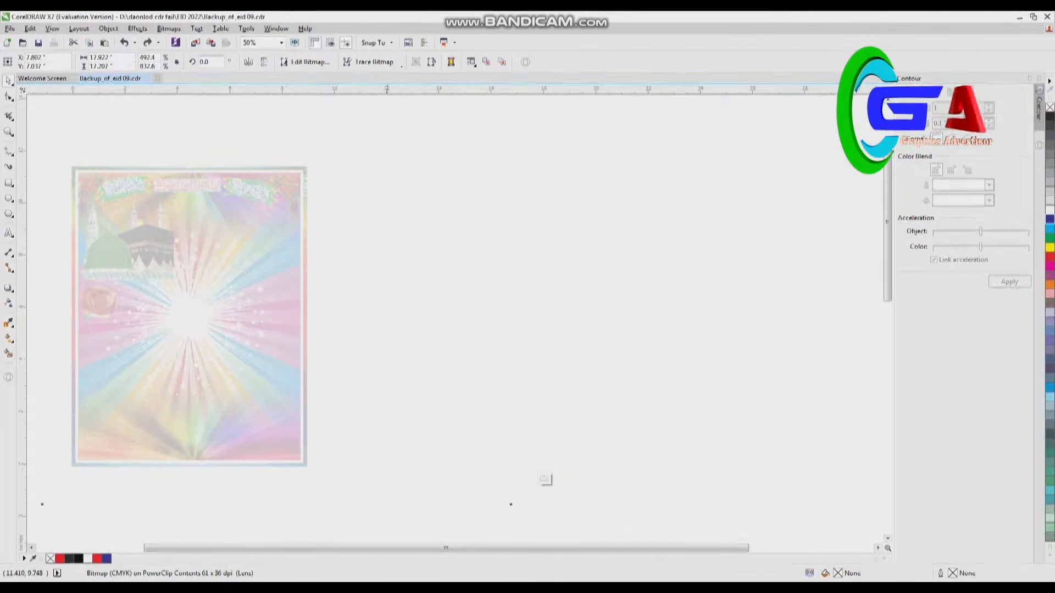
left_click(249, 62)
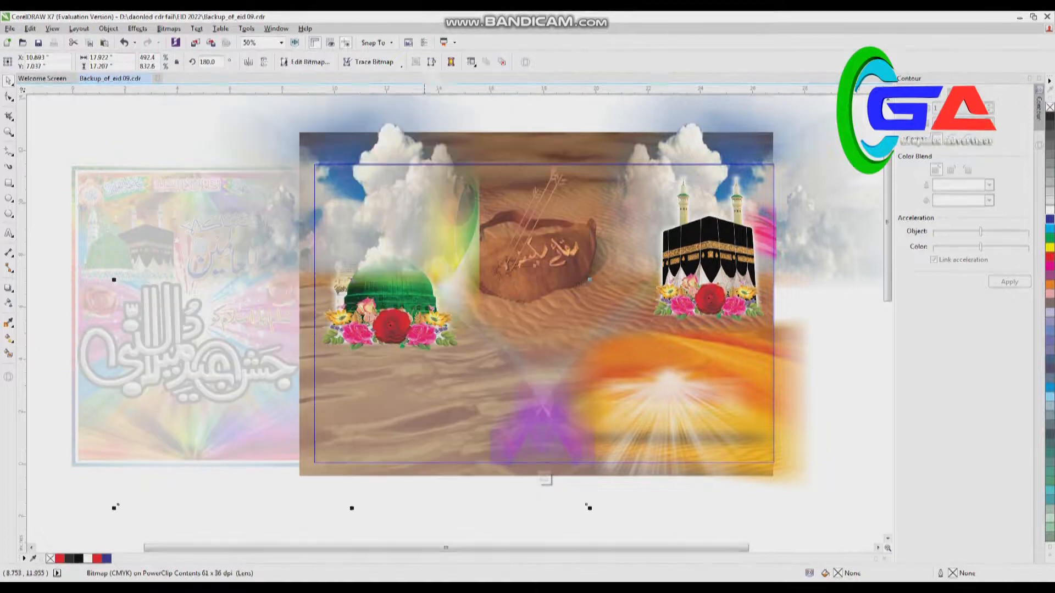
Step: Duplicate the white sun rays bitmap onto the lower left part of the banner
left_click_drag(681, 428, 401, 392)
right_click(400, 391)
left_click_drag(671, 412, 587, 412)
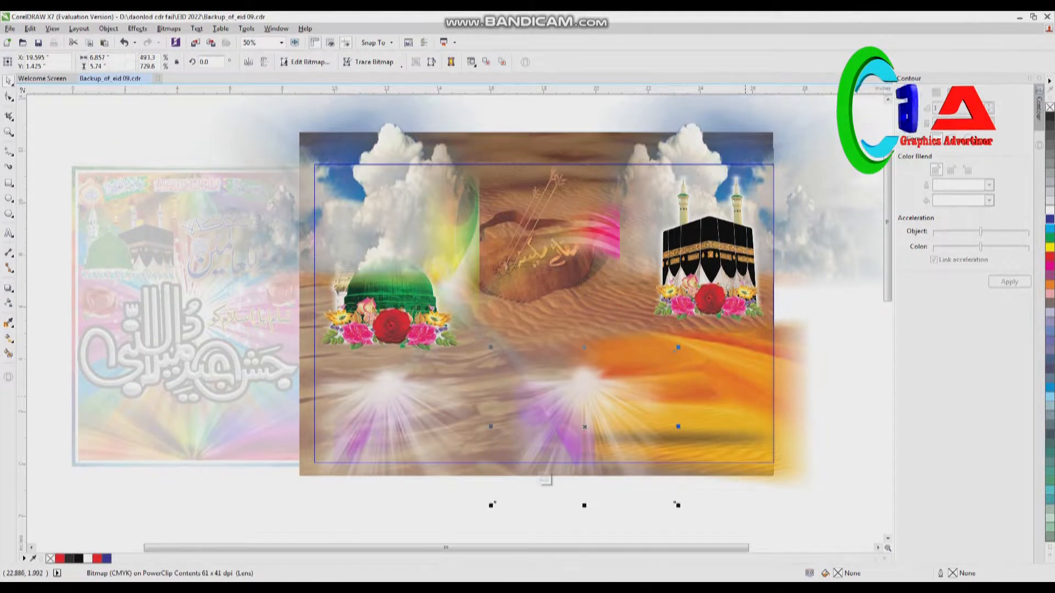
left_click_drag(662, 399, 262, 374)
left_click(629, 407)
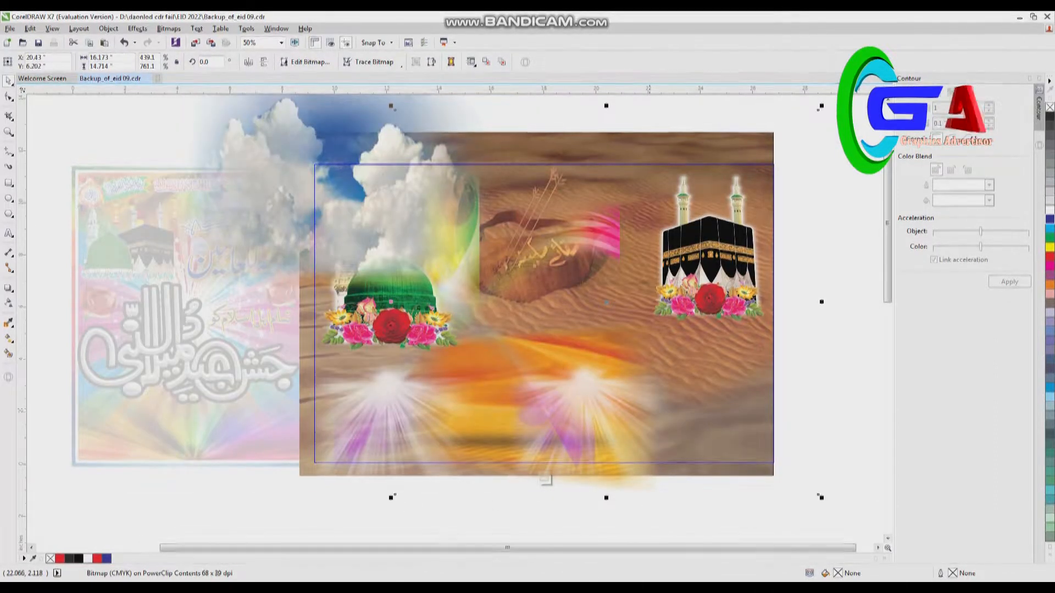
key("ctrl+z")
key("ctrl+z")
key("ctrl+z")
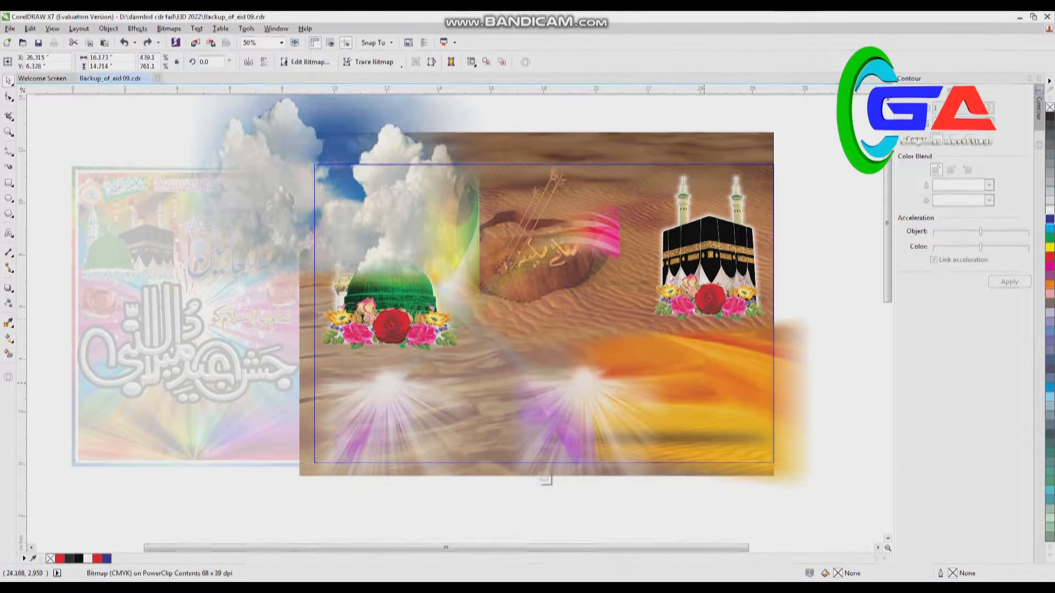
key("ctrl+z")
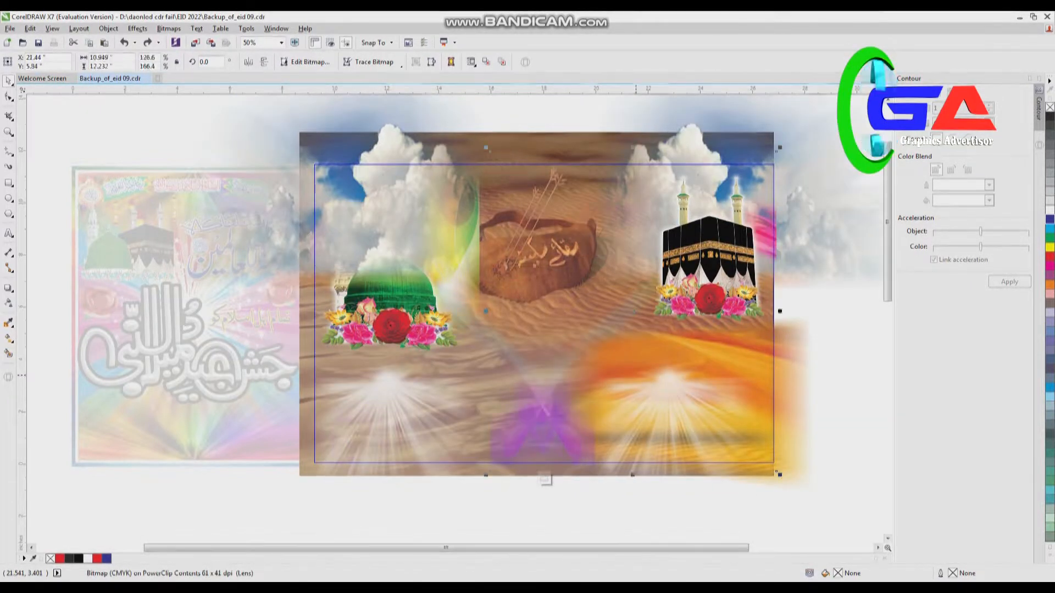
key("ctrl+z")
Step: Copy the orange desert glow to the banner's lower left behind the sun rays, and finish editing the PowerClip
key("Left")
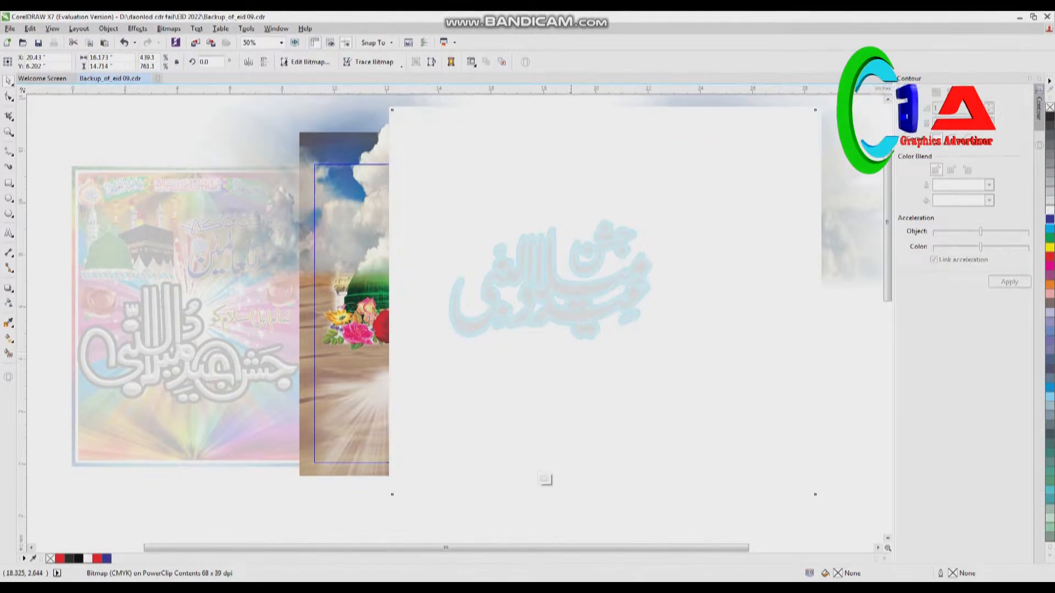
left_click_drag(552, 395, 414, 395)
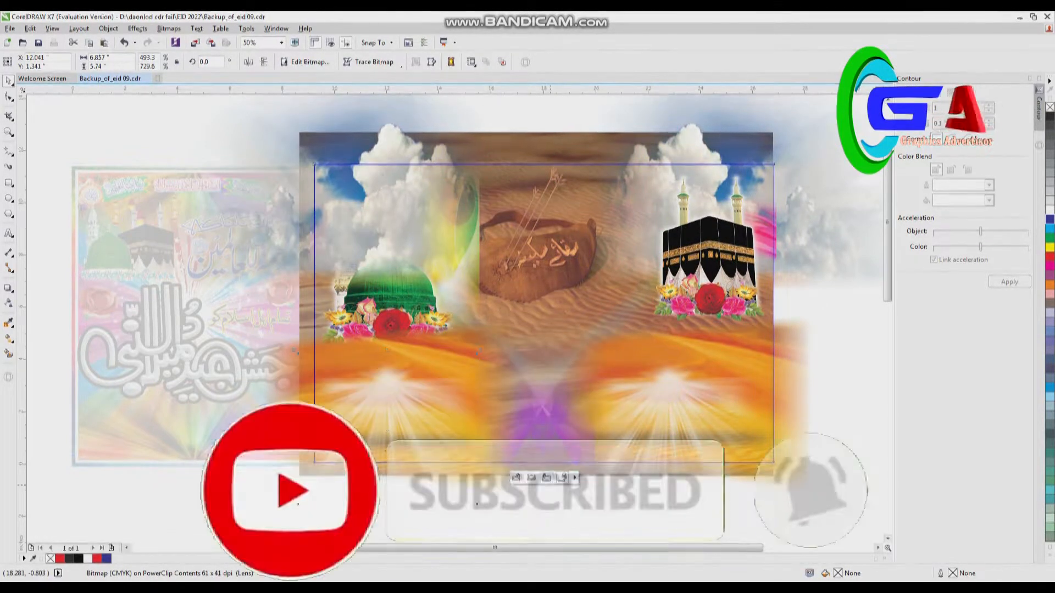
left_click(545, 479)
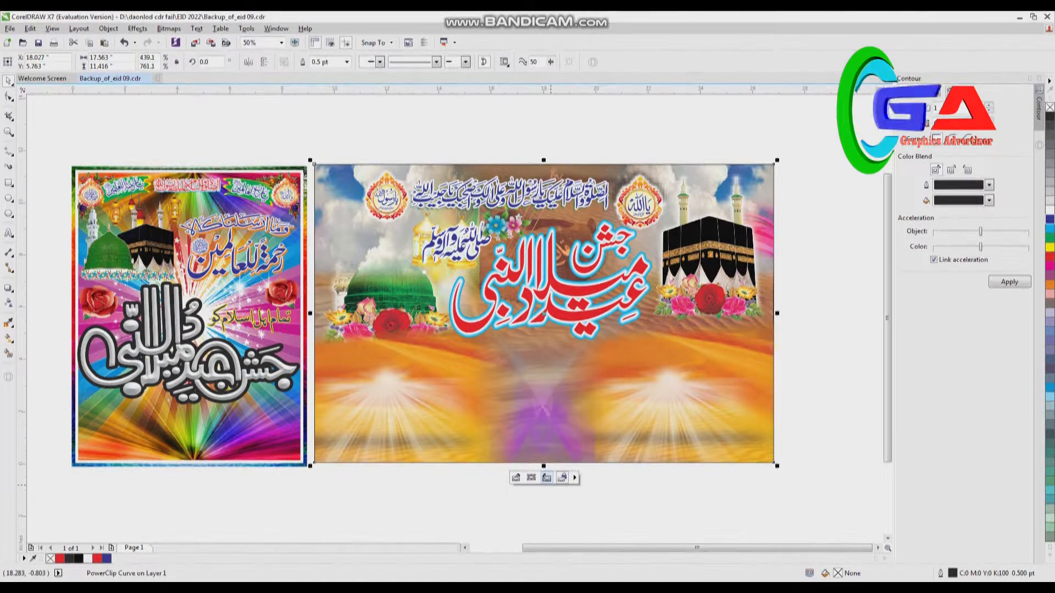
Step: Move the round emblem at the banner's upper left closer to the left edge
left_click_drag(405, 208, 413, 224)
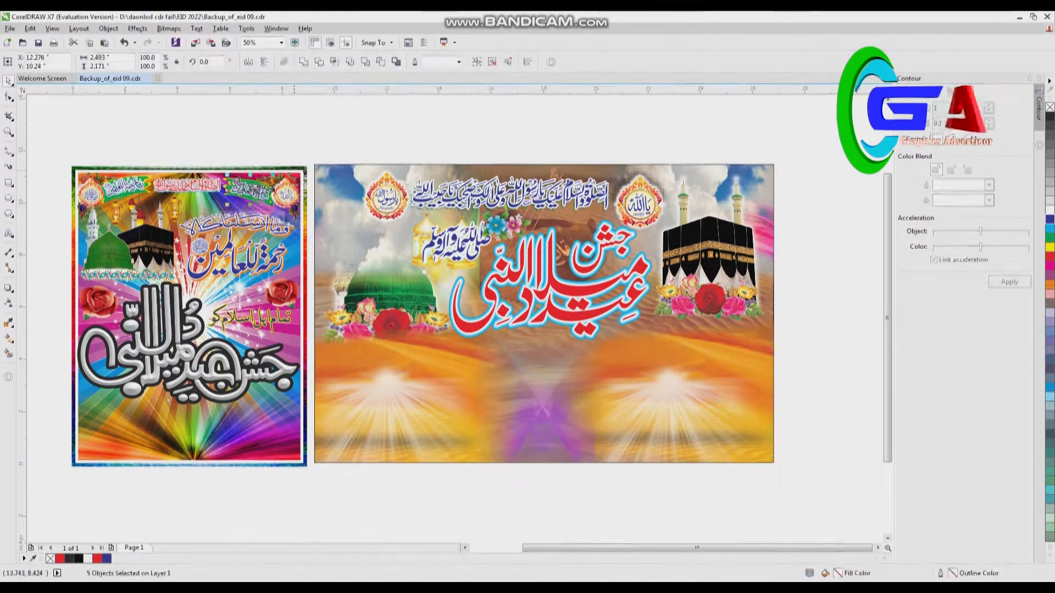
left_click(354, 150)
left_click(387, 199)
left_click_drag(351, 152, 430, 243)
left_click_drag(387, 200, 344, 198)
left_click_drag(601, 152, 686, 247)
Step: Inside the banner's PowerClip, bring the green dome in front of the clouds and move the Kaaba beside it
double_click(408, 317)
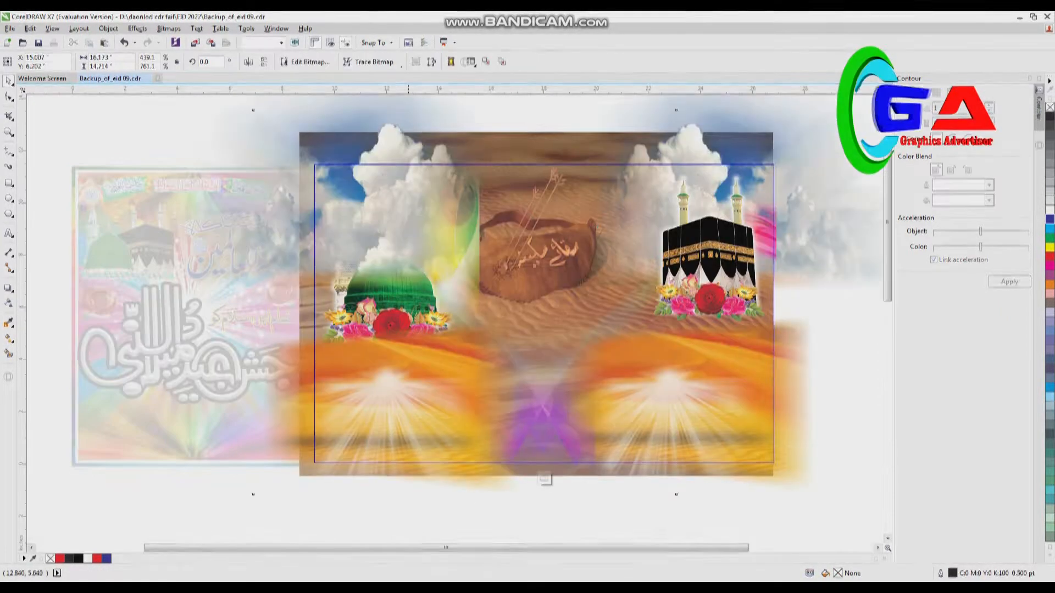
left_click(408, 317)
left_click_drag(406, 340, 714, 576)
left_click(456, 383)
scroll(457, 383, "down", 1)
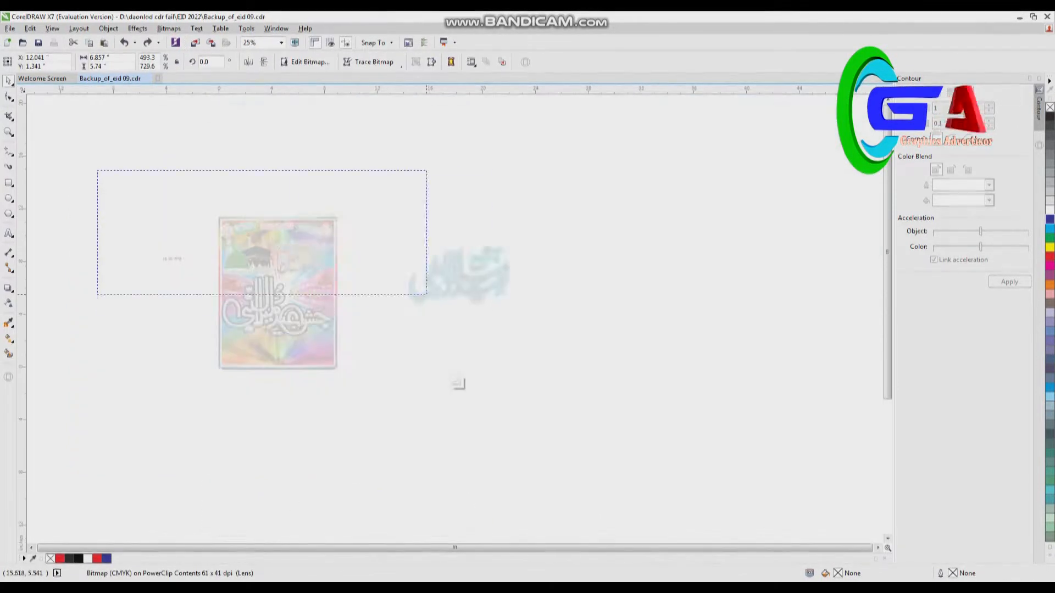
left_click_drag(546, 260, 417, 272)
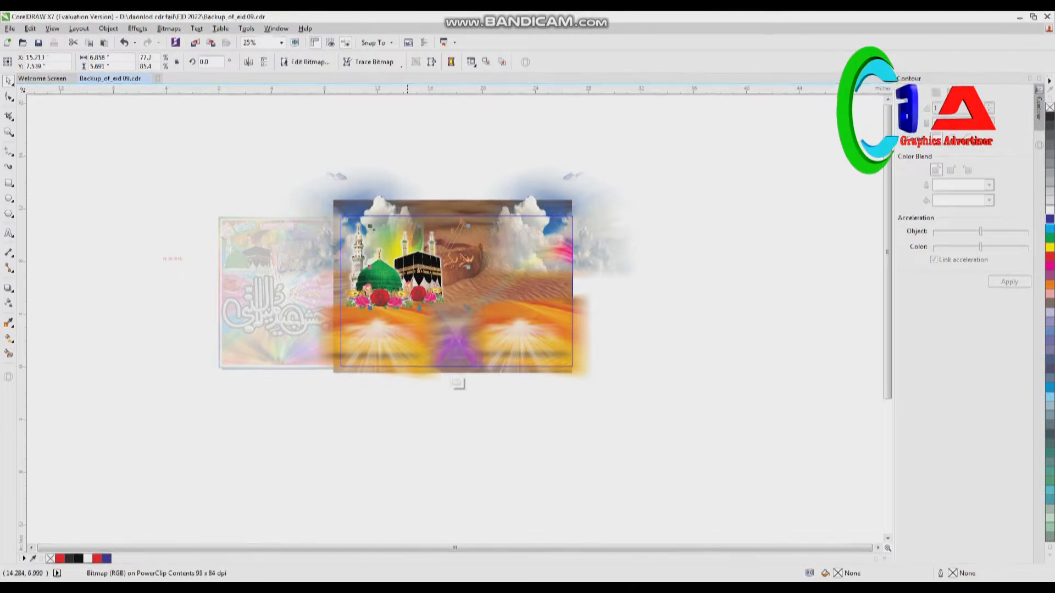
left_click(424, 224)
left_click(421, 224)
left_click(430, 382)
Step: Move the right round emblem to the banner's upper right corner, the red title to the lower edge, and reposition the lantern
left_click(614, 211)
left_click_drag(503, 241, 557, 234)
left_click(658, 157)
left_click(470, 234)
left_click_drag(410, 255, 422, 342)
left_click(518, 280)
key("ctrl+a")
left_click_drag(492, 257, 542, 282)
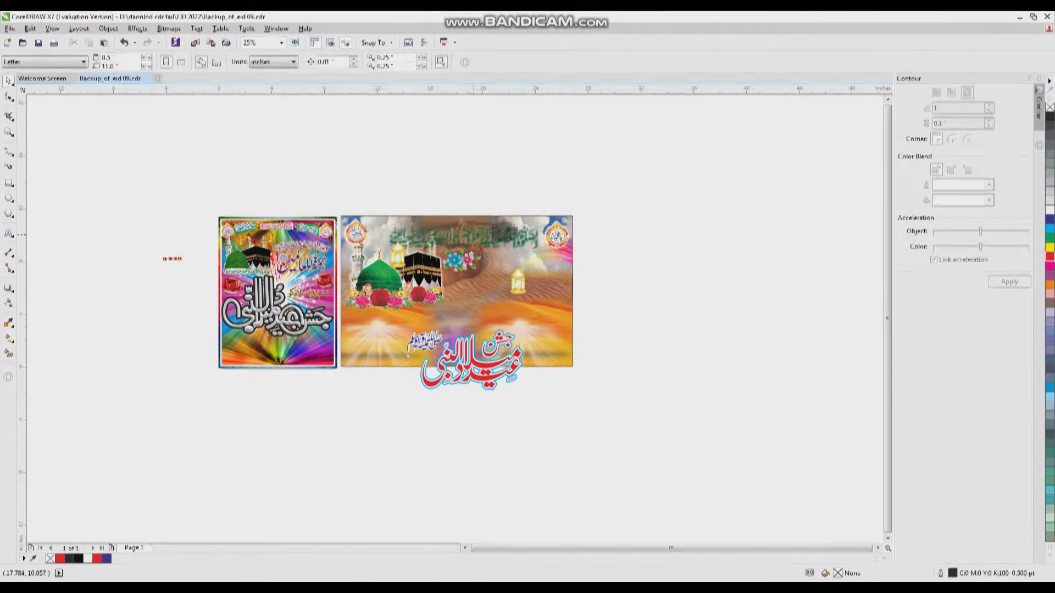
Step: Enlarge the green and pink calligraphy header with its hanging lanterns and place it along the banner's upper edge
left_click_drag(455, 190, 458, 177)
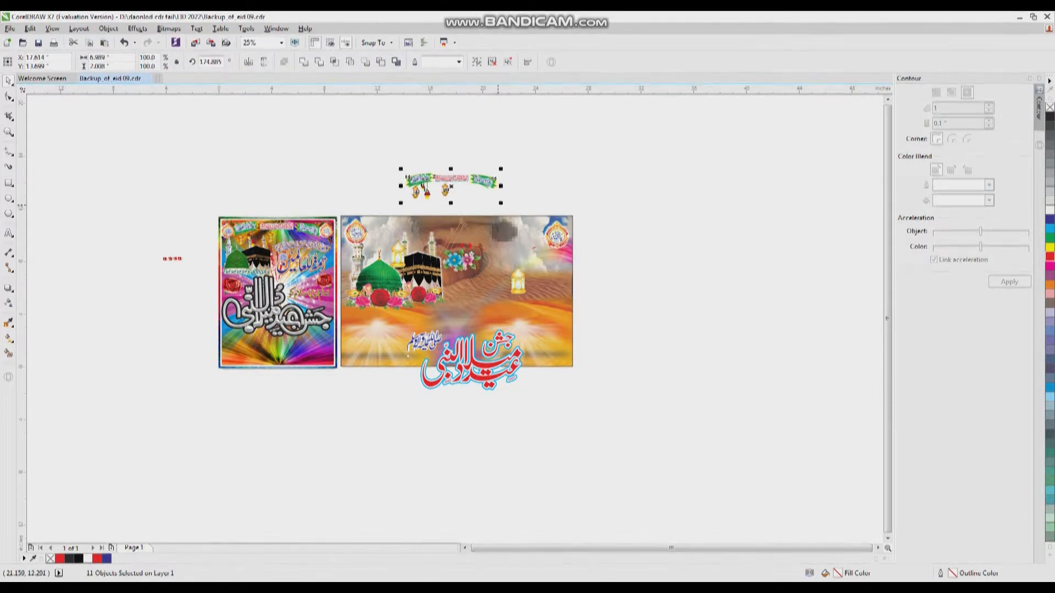
left_click_drag(541, 241, 538, 235)
left_click_drag(441, 172, 450, 228)
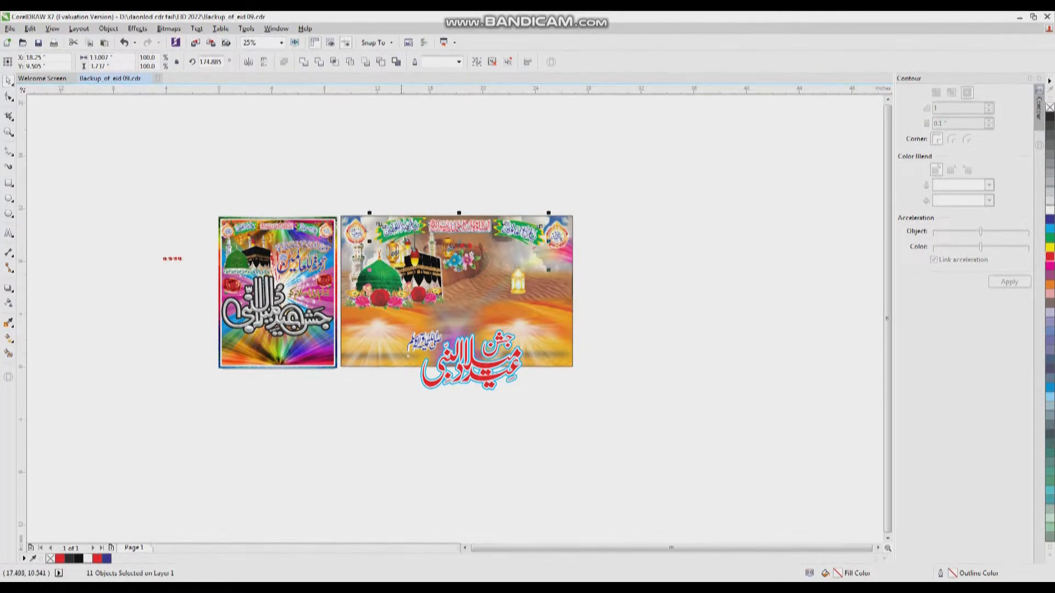
Step: Inside the banner's PowerClip, enlarge the green dome and Kaaba, lower them in the scene, and finish editing
left_click(458, 383)
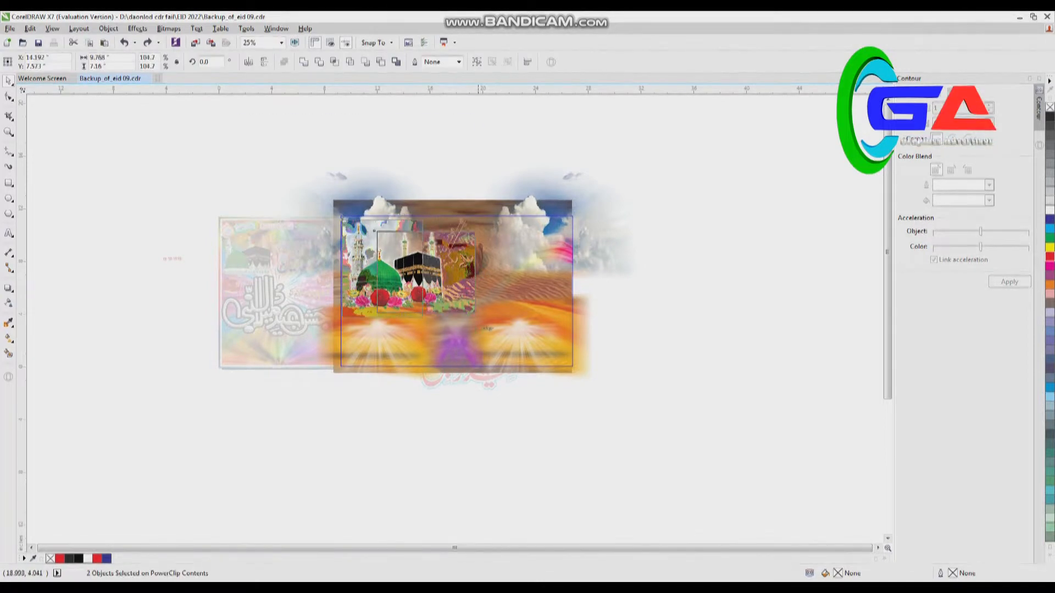
left_click_drag(469, 313, 503, 339)
left_click_drag(503, 216, 487, 227)
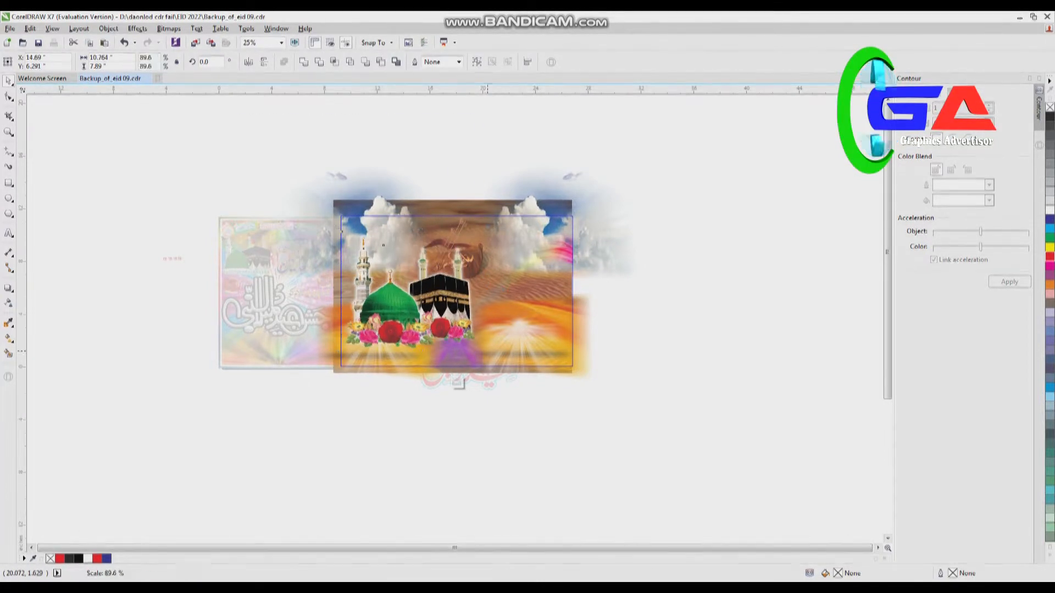
left_click(456, 382)
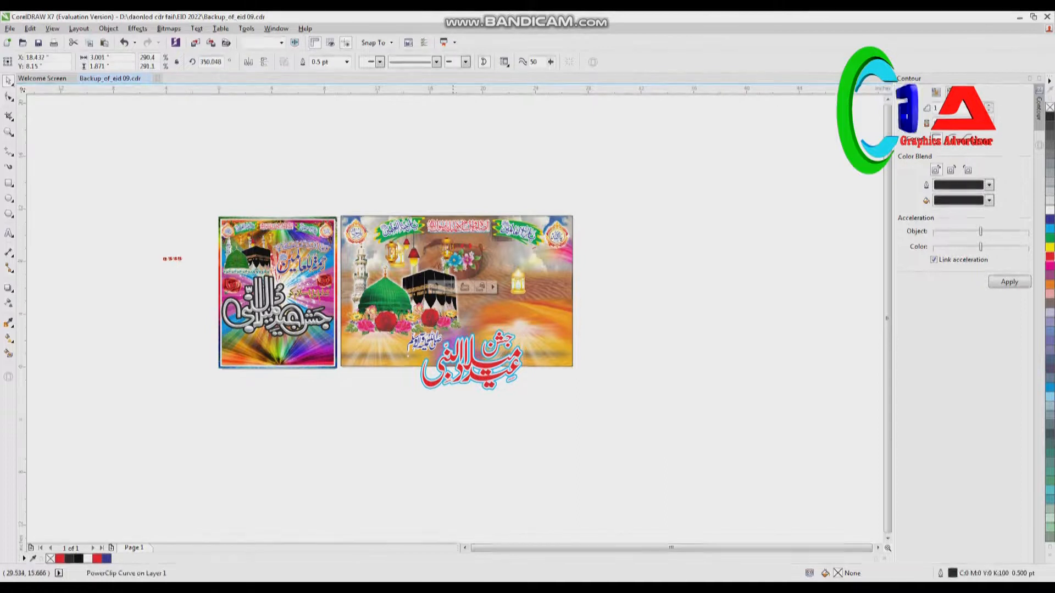
Step: Move the flower cluster and the loose golden lanterns off the banner into the empty space beside it
left_click_drag(474, 260, 640, 264)
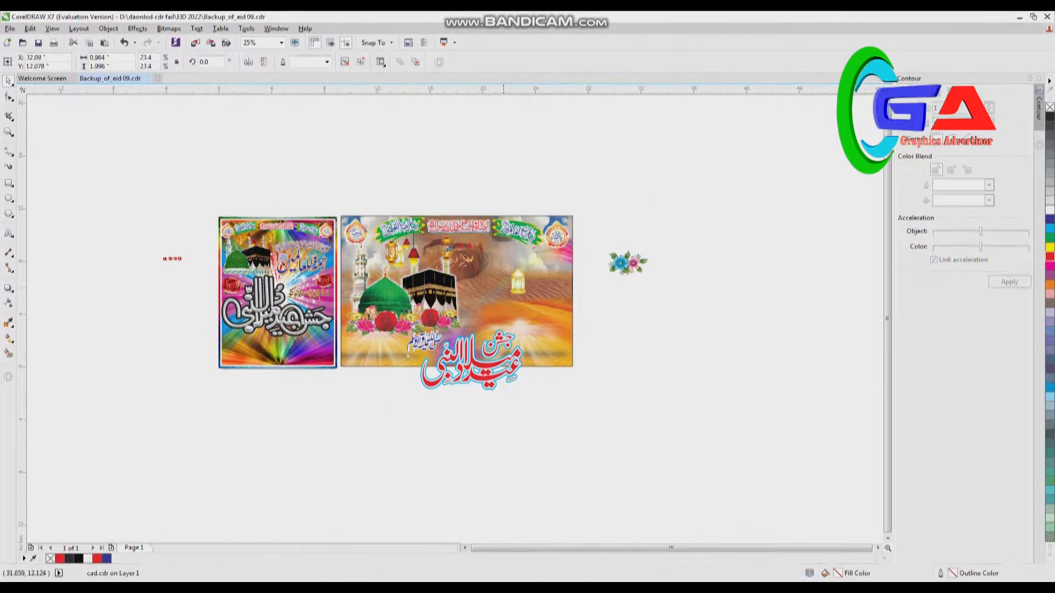
left_click_drag(447, 248, 642, 208)
left_click_drag(517, 282, 611, 179)
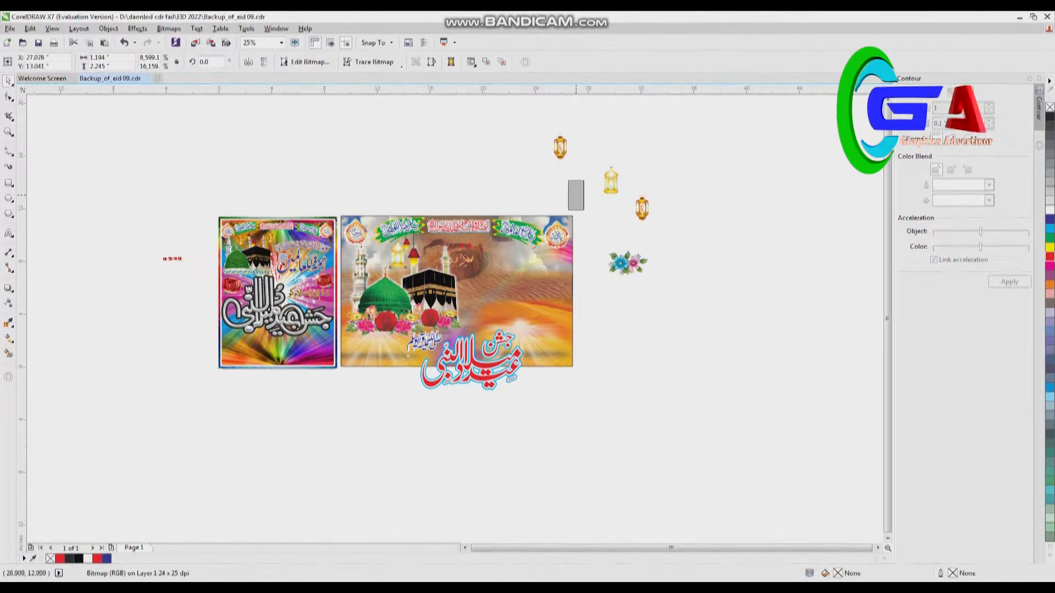
Step: Move the red title onto the banner's right half and position the small blue salutation at its left end
left_click_drag(514, 369, 564, 286)
left_click_drag(330, 211, 742, 427)
left_click_drag(385, 434, 266, 162)
left_click_drag(320, 203, 314, 202)
left_click_drag(266, 167, 278, 176)
left_click_drag(318, 205, 345, 211)
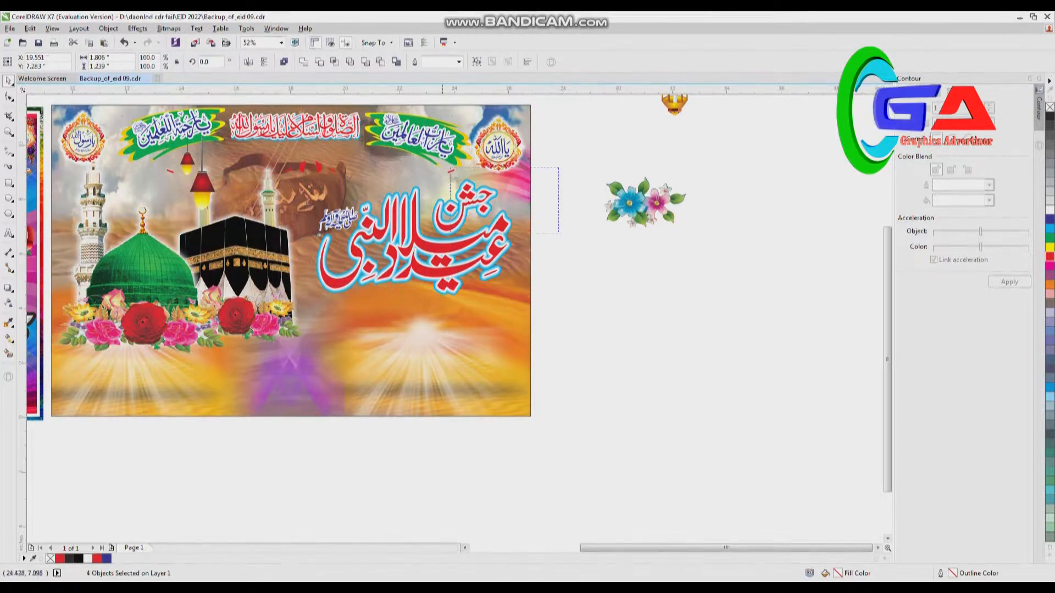
Step: Enlarge the red title together with its salutation to about 8.4 in wide and centre it beside the Kaaba
left_click(358, 284, "shift")
left_click_drag(285, 336, 279, 336)
left_click_drag(393, 293, 395, 292)
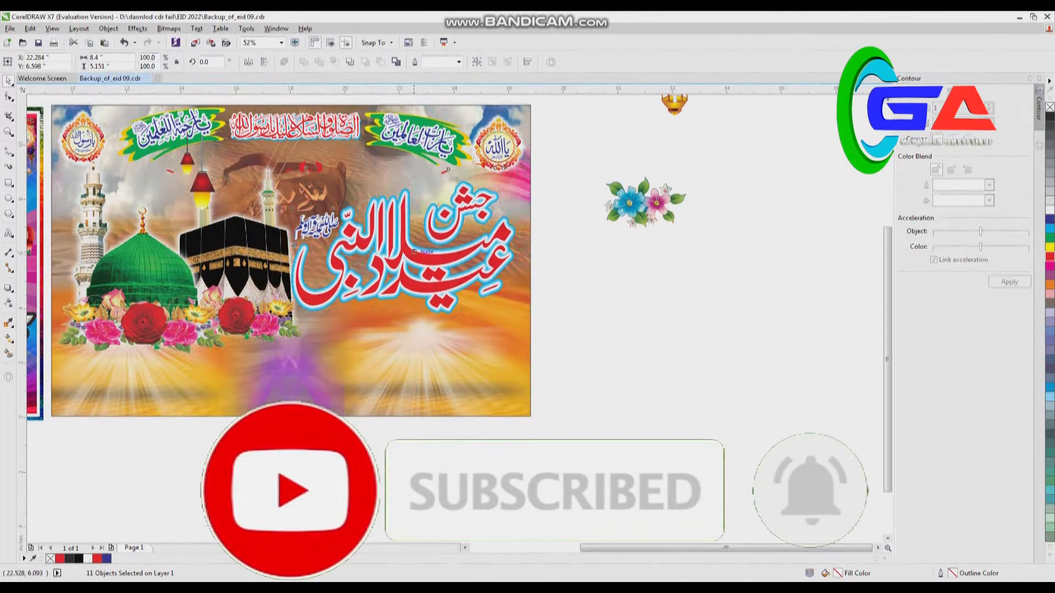
left_click_drag(402, 256, 413, 256)
left_click(699, 235)
key("F4")
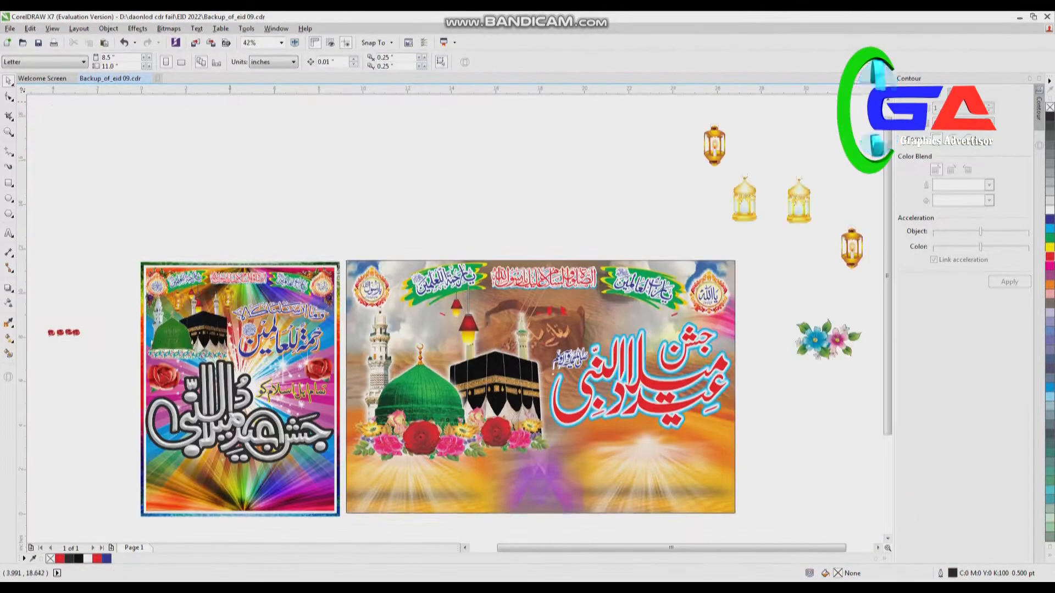
Step: Save the drawing under the name eid in the EID 2022 folder
key("ctrl+shift+s")
type("eid")
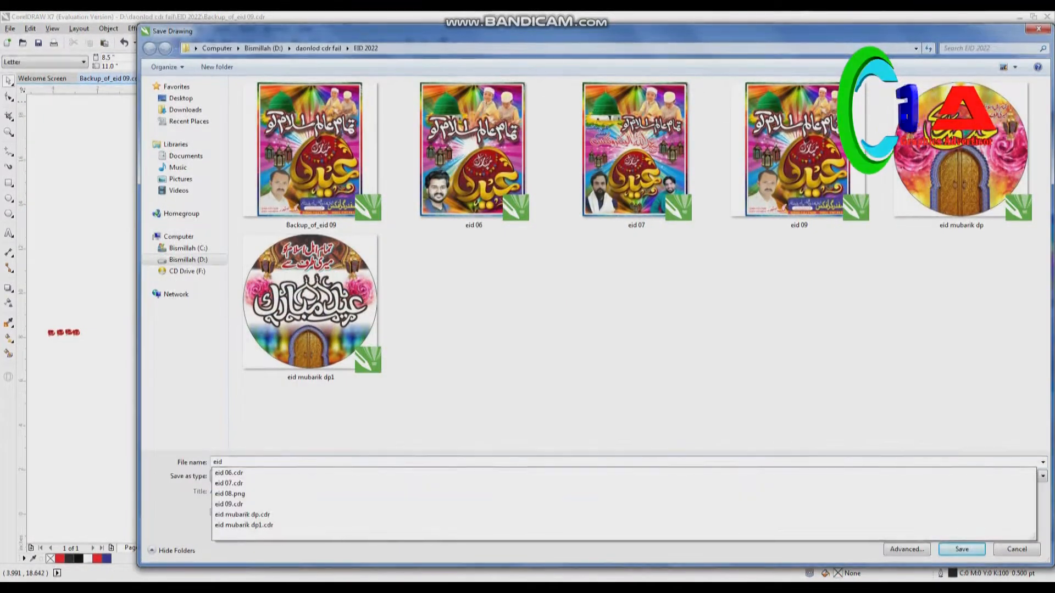
key("Return")
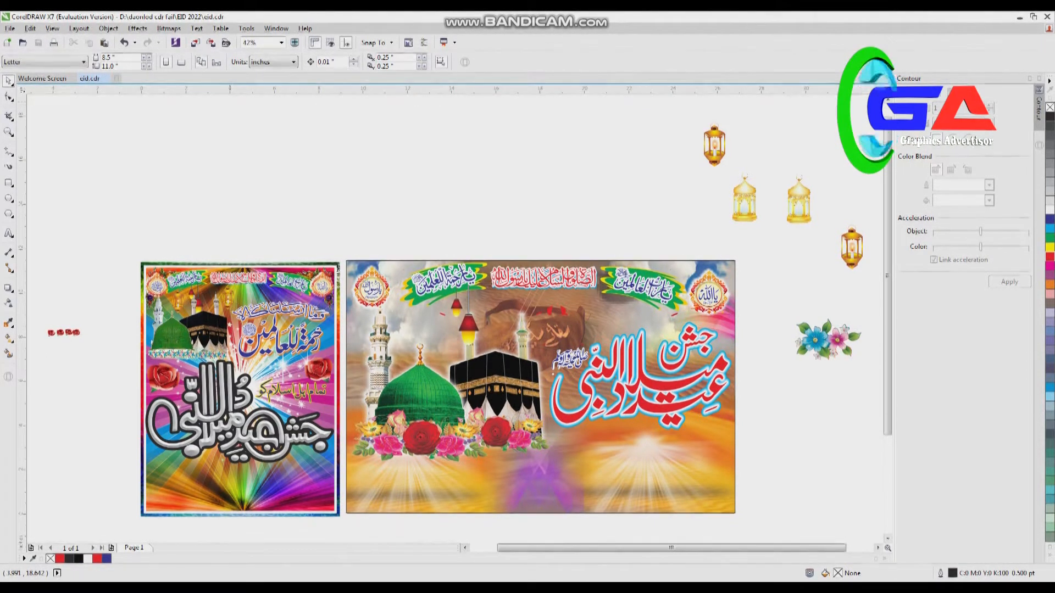
key("Escape")
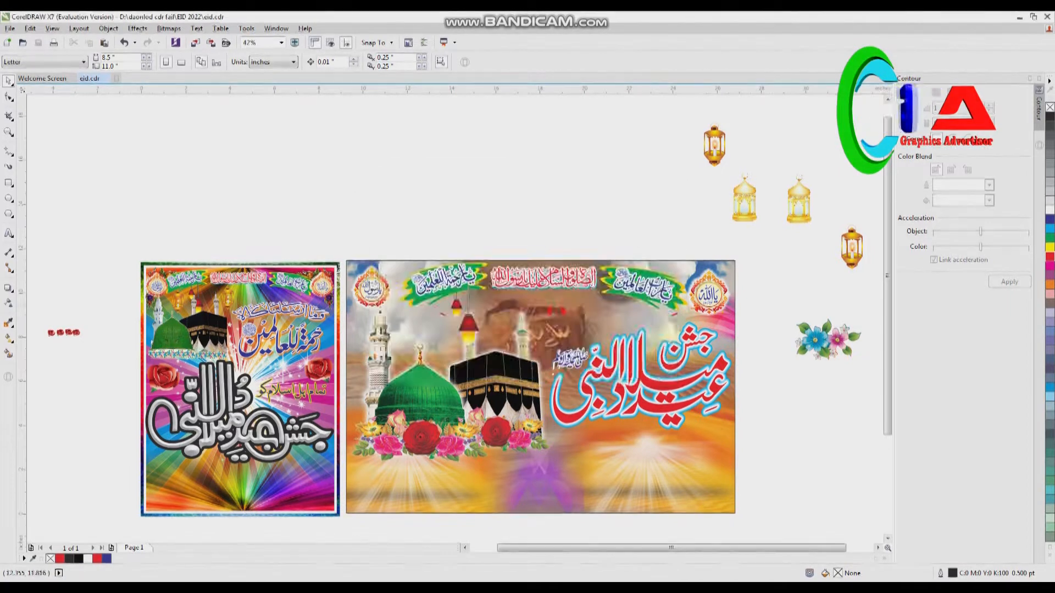
Step: Set the yellow outline of the poster's red ornamental frame to 3 pt
key("alt+Tab")
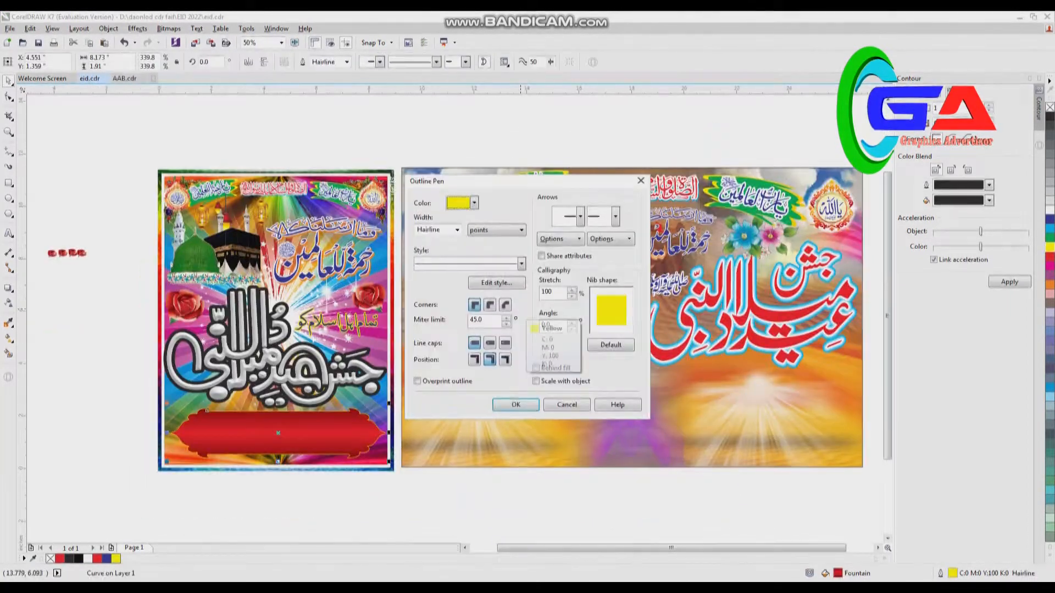
left_click(457, 230)
left_click(434, 272)
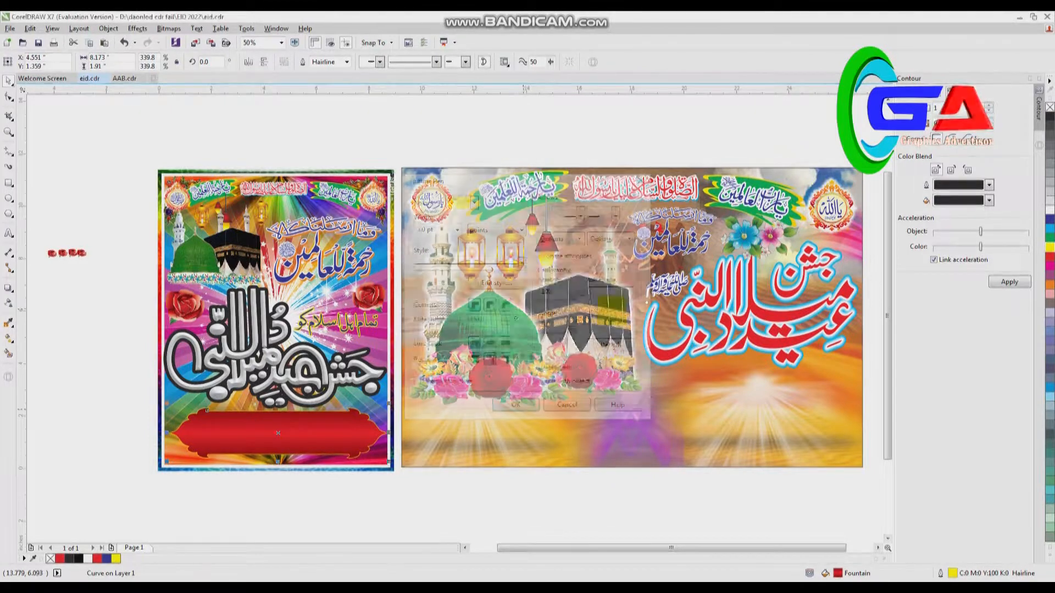
Step: Copy the red ornamental frame to the banner's lower right, enlarge it slightly, and duplicate it at the lower left
left_click_drag(258, 431, 713, 447)
right_click(633, 432)
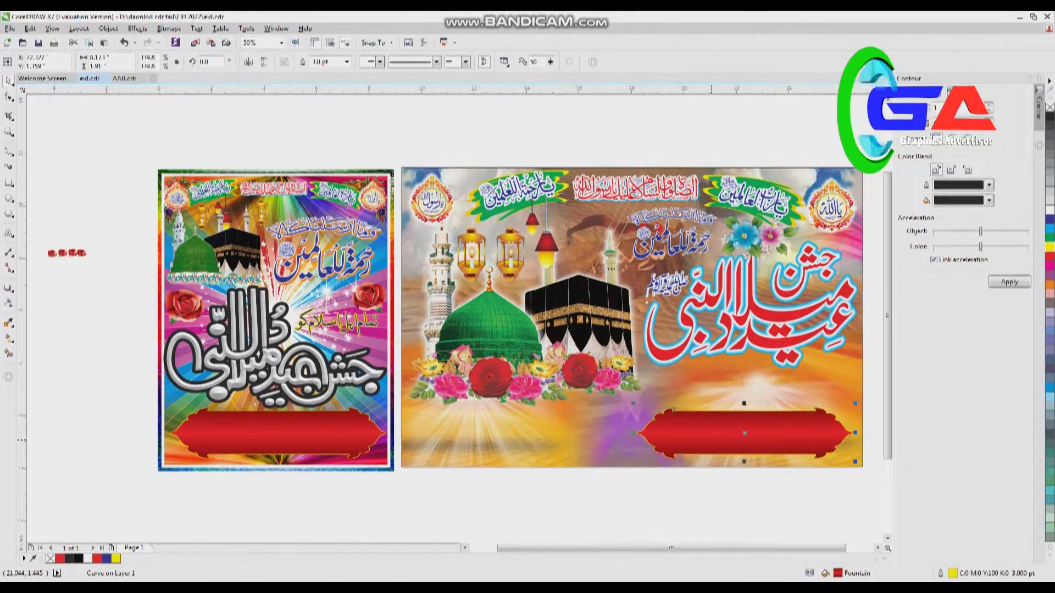
left_click_drag(743, 404, 744, 395)
left_click_drag(764, 442, 546, 436)
right_click(546, 436)
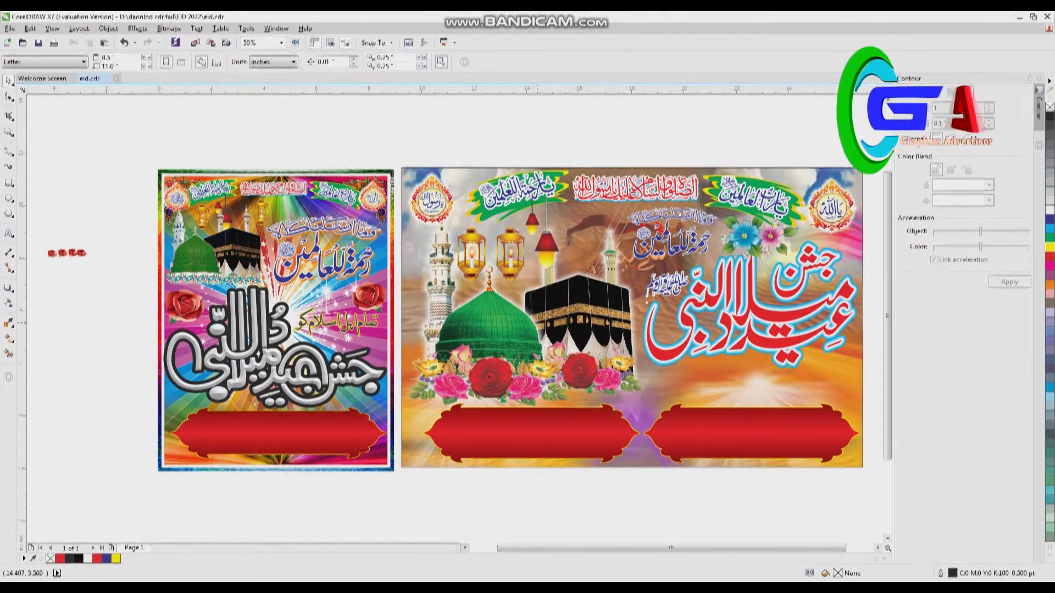
Step: Delete the small red lettering beside the poster and nudge all of the banner's objects slightly down
left_click_drag(123, 201, 1, 338)
key("Delete")
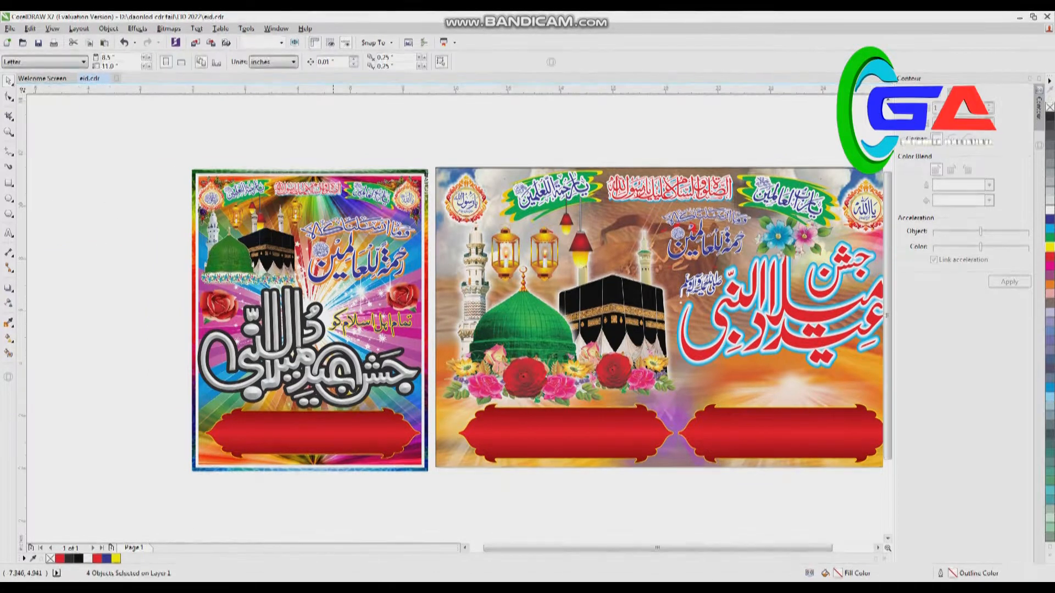
key("F4")
left_click_drag(324, 121, 868, 522)
key("Delete")
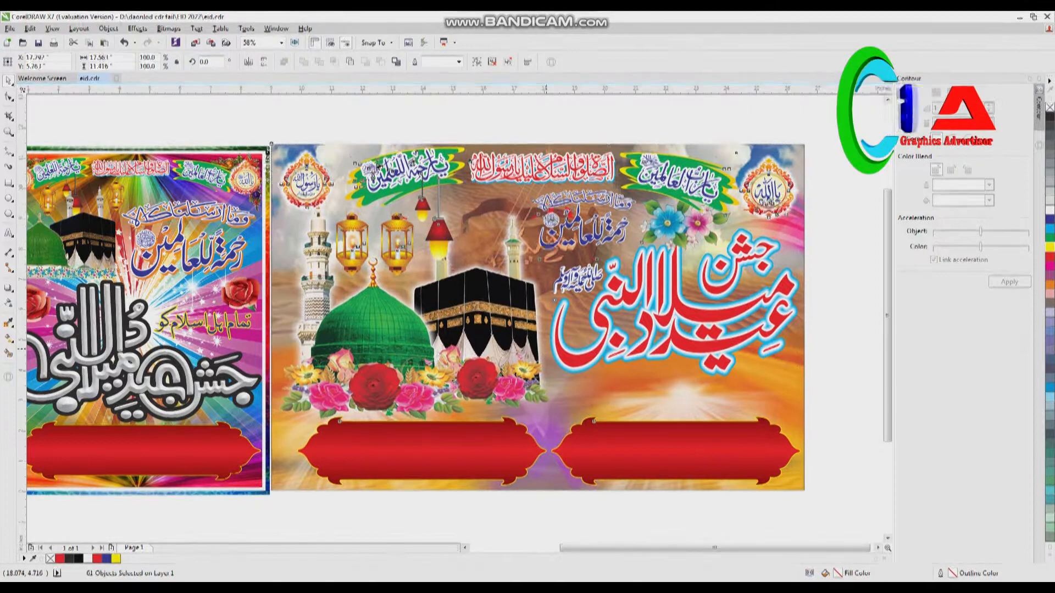
key("Down")
Step: Save the drawing as eid meelad in the daonlod cdr fail folder on drive D:
left_click(10, 29)
left_click(43, 133)
left_click(188, 260)
left_click(474, 308)
scroll(632, 340, "down", 5)
scroll(632, 340, "up", 5)
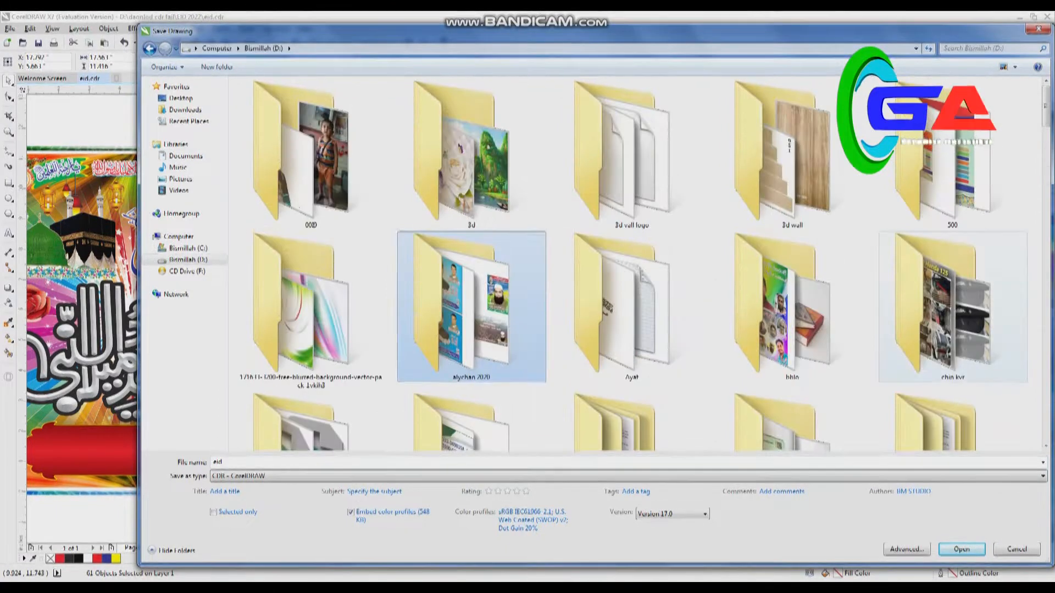
scroll(632, 341, "down", 2)
double_click(471, 377)
key("Return")
key("Return")
type("eid meelad")
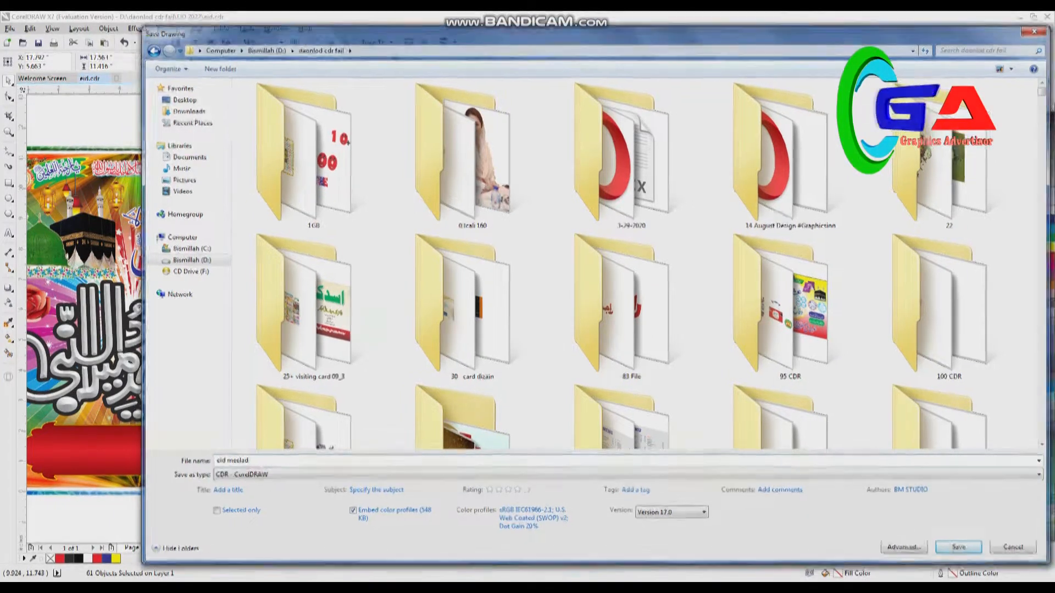
key("Return")
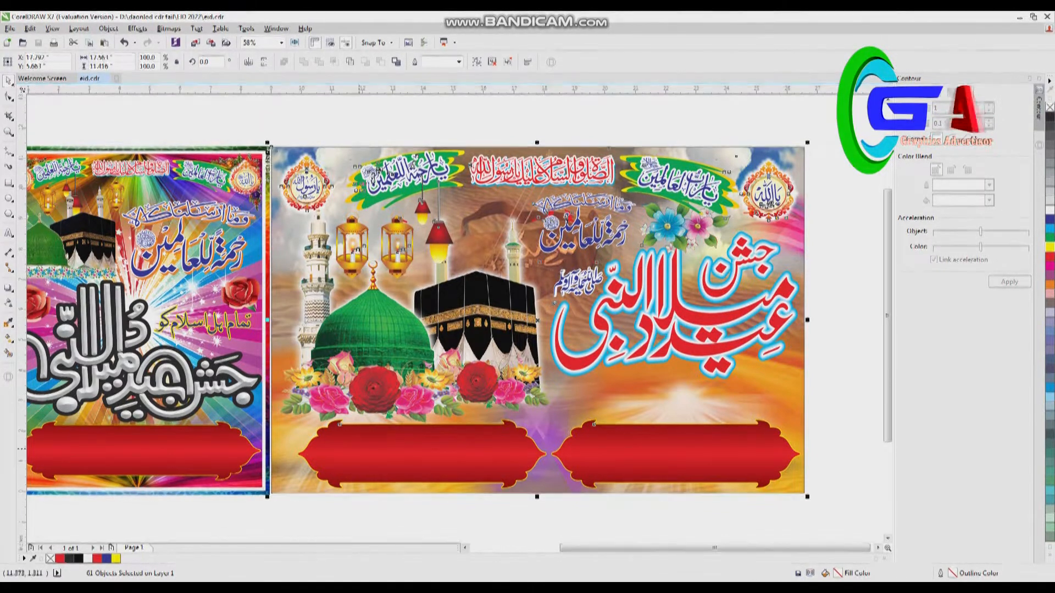
Step: Import 9,.cdr with the shop's Urdu contact line and place it inside the banner's left red frame
left_click(10, 28)
left_click(33, 198)
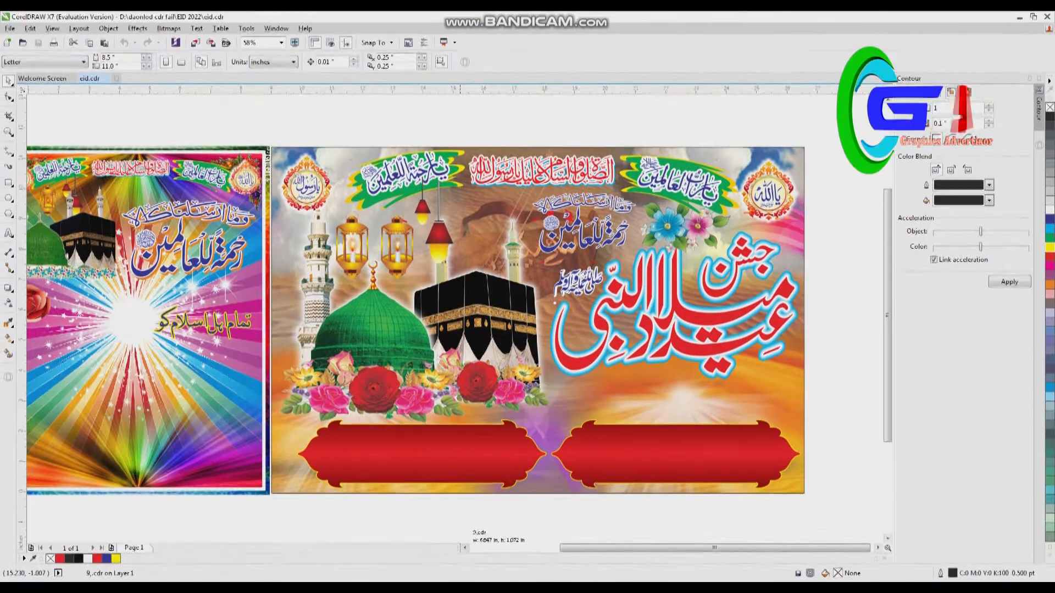
left_click(464, 523)
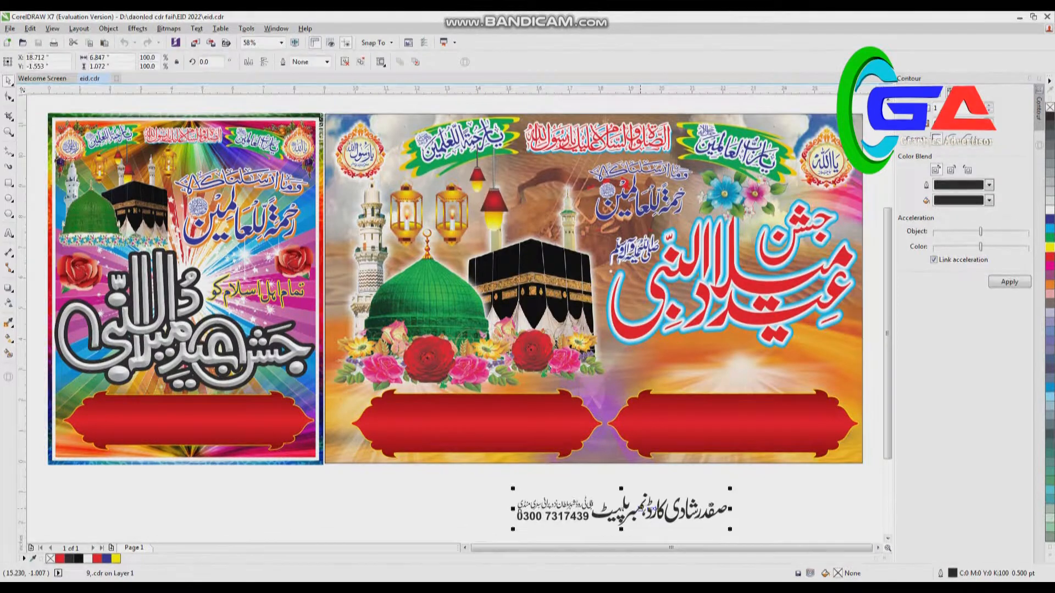
left_click_drag(621, 511, 479, 426)
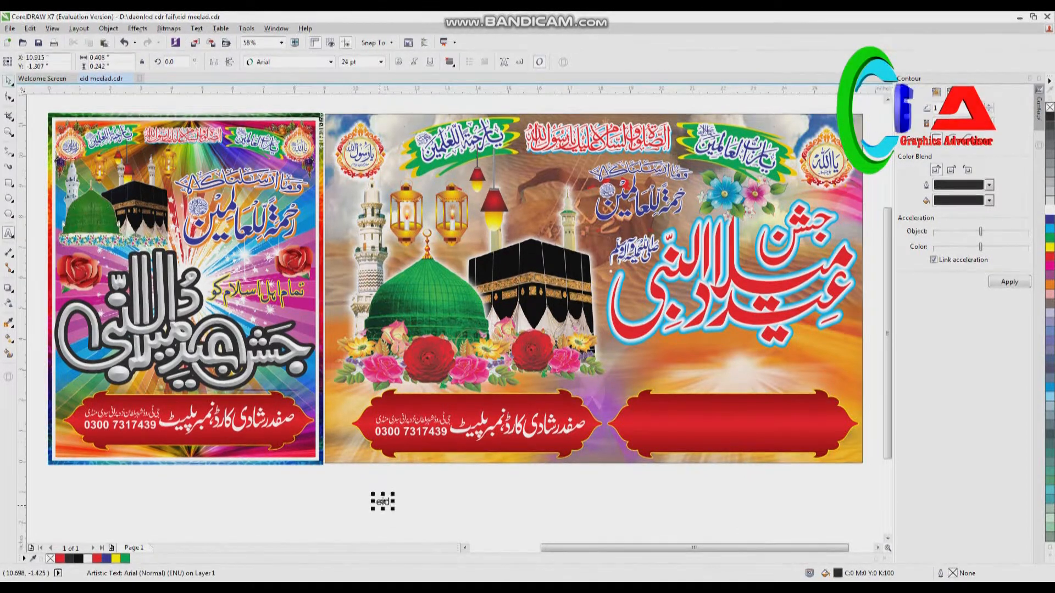
left_click_drag(412, 519, 419, 525)
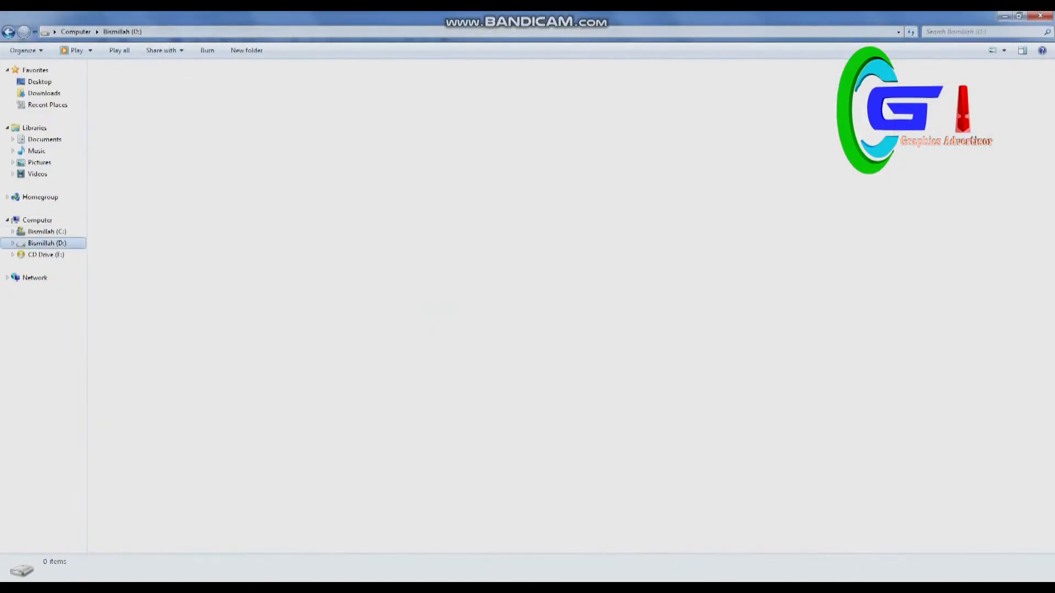
Step: Browse the folders on drive D: for the portrait picture and open the Photo folder
left_click(599, 255)
left_click(717, 256)
left_click(302, 94)
left_click(658, 94)
left_click(777, 256)
left_click(480, 255)
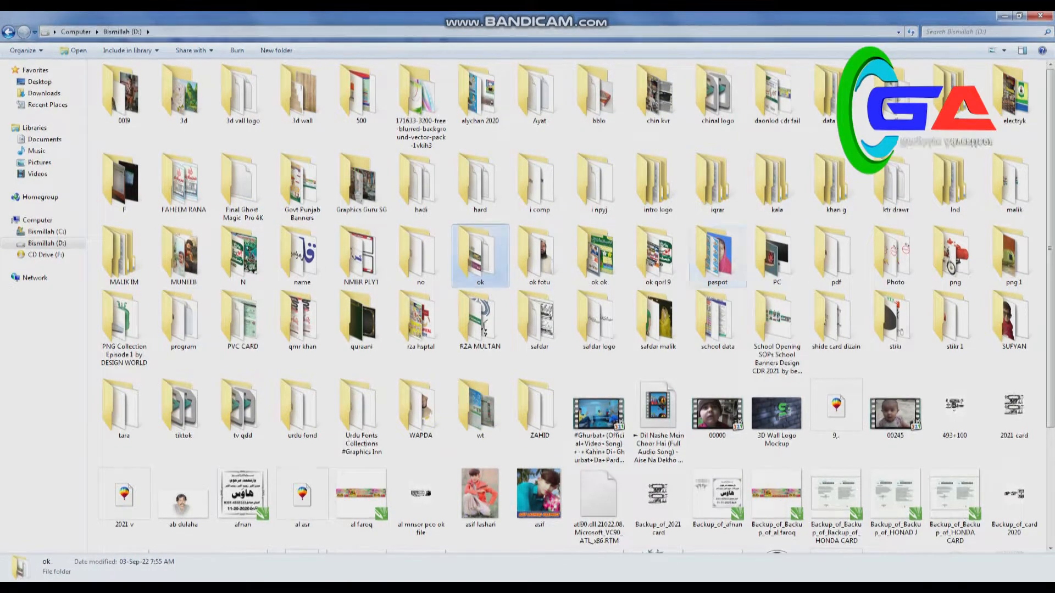
double_click(777, 255)
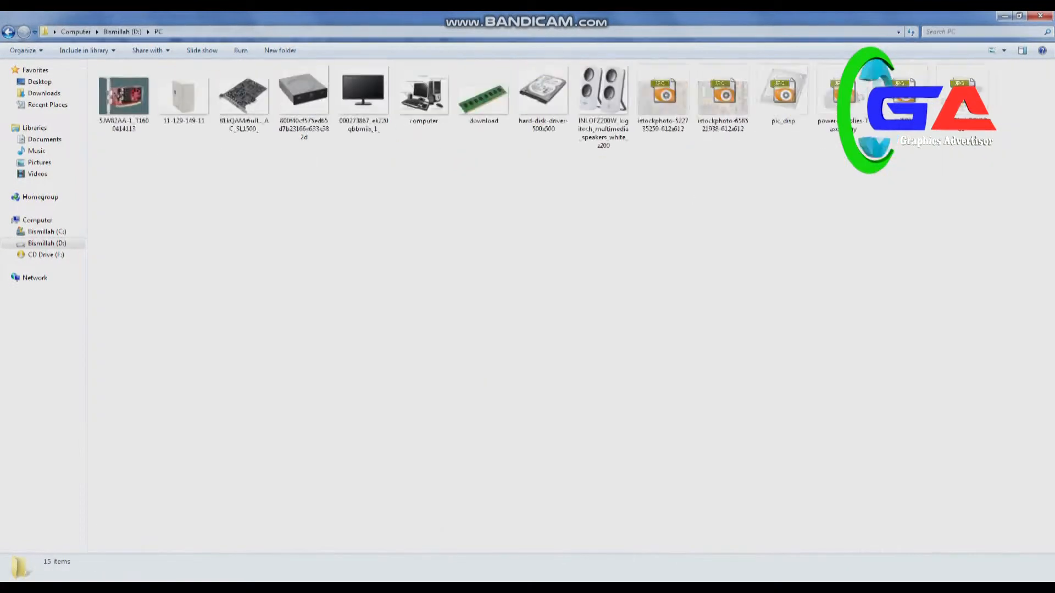
key("BackSpace")
double_click(896, 255)
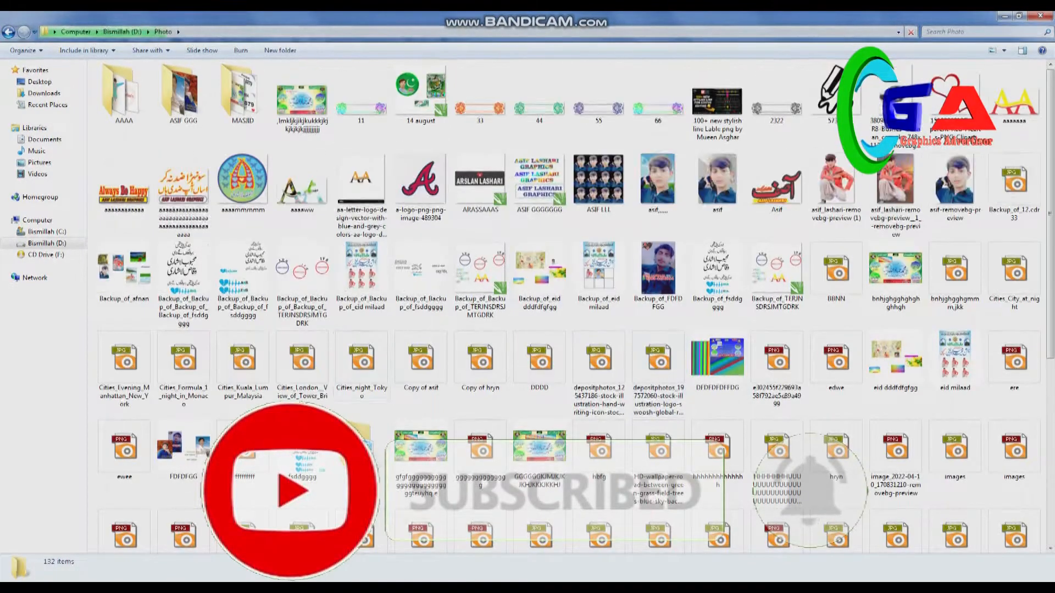
Step: Bring the background-free portrait from the Photo folder into the drawing, resize it, and fit it into the banner's lower right corner
left_click_drag(954, 182, 398, 502)
left_click_drag(448, 472, 811, 402)
left_click_drag(854, 310, 855, 374)
left_click_drag(788, 406, 842, 408)
key("Right")
key("Right")
key("Right")
key("Right")
key("Right")
key("Right")
key("Right")
key("Down")
key("Down")
key("Down")
key("Down")
key("Down")
key("Down")
key("Down")
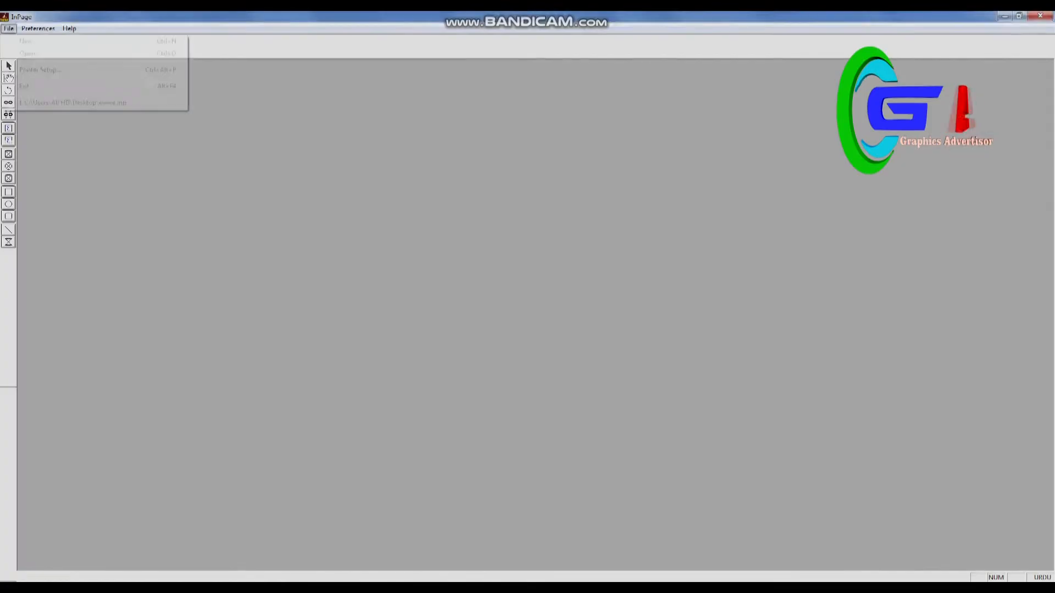
Step: Create a new document in InPage and copy the person's name written there in Urdu
left_click(27, 42)
left_click(615, 265)
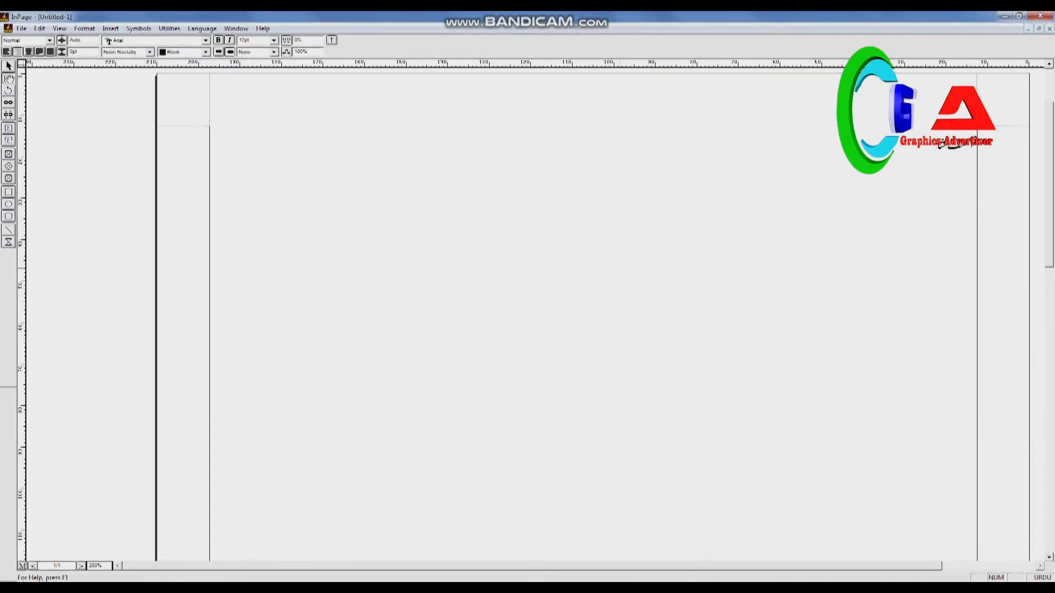
right_click(439, 203)
left_click(460, 253)
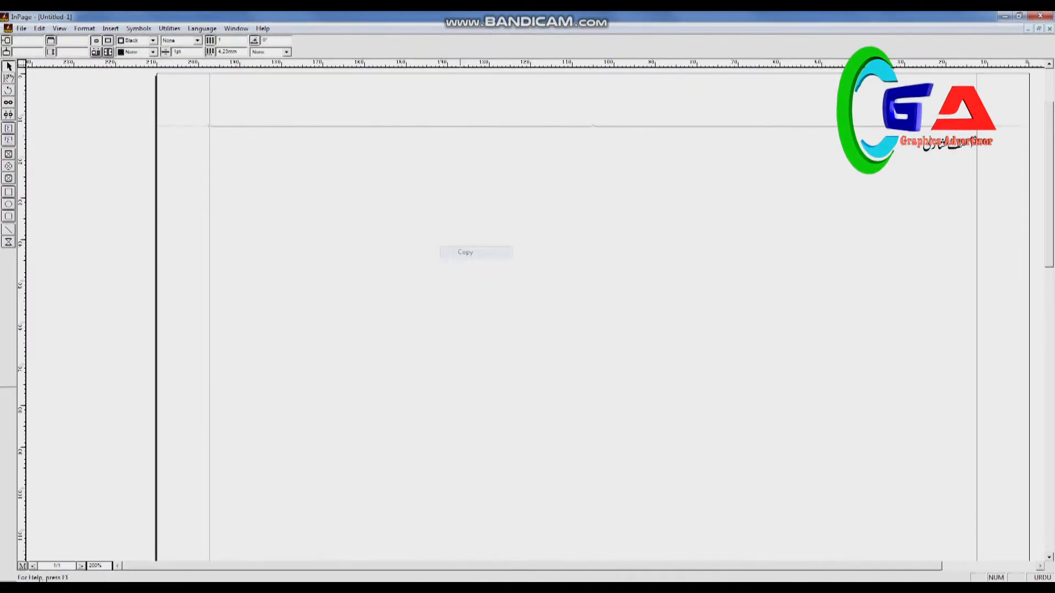
Step: Paste the Urdu name into the drawing, shrink it to fit the banner's right red frame, and fill it with 10% black
key("alt+Tab")
key("ctrl+v")
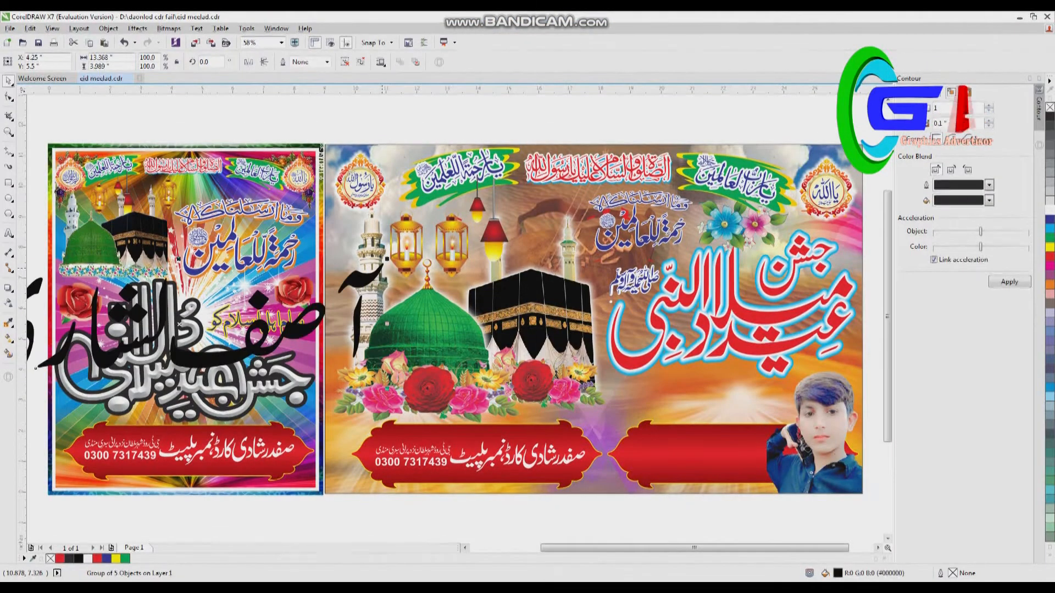
left_click_drag(222, 252, 213, 258)
left_click_drag(175, 334, 762, 476)
left_click(1050, 219)
left_click(1050, 203)
key("Escape")
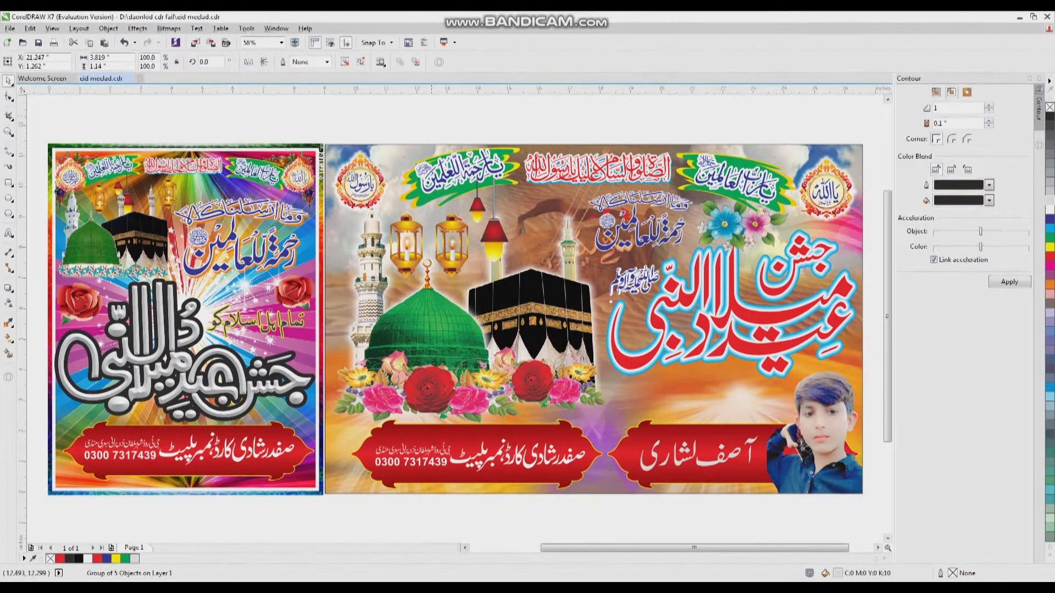
left_click(442, 589)
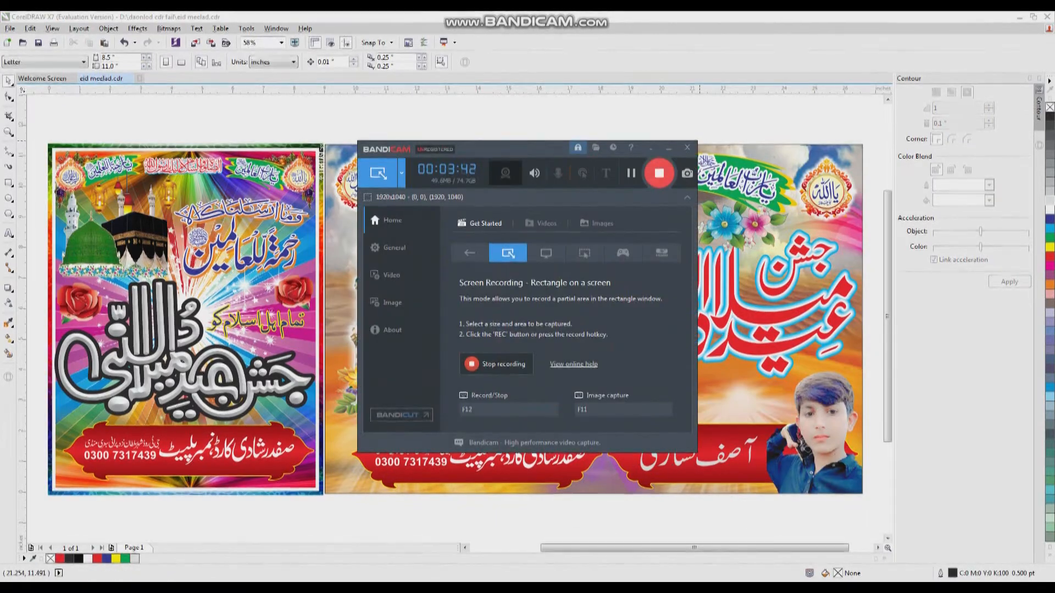